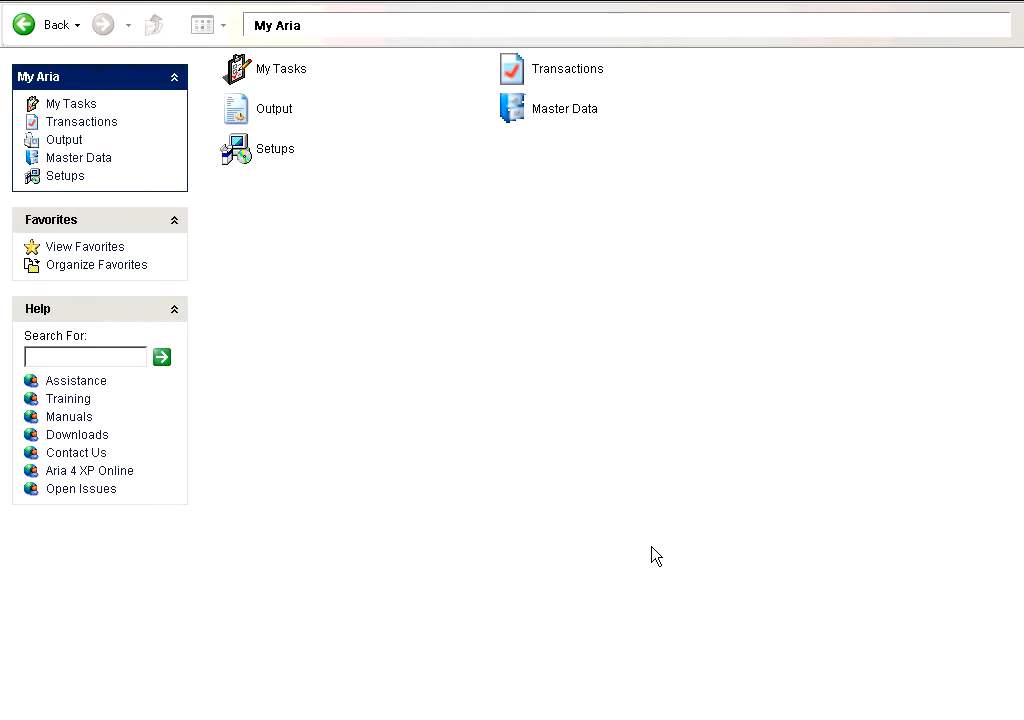
Open the Manual Cutting Ticket screen from the Cutting Tickets section of the Manufacturing transactions
{"action": "left_click", "coordinate": [82, 122]}
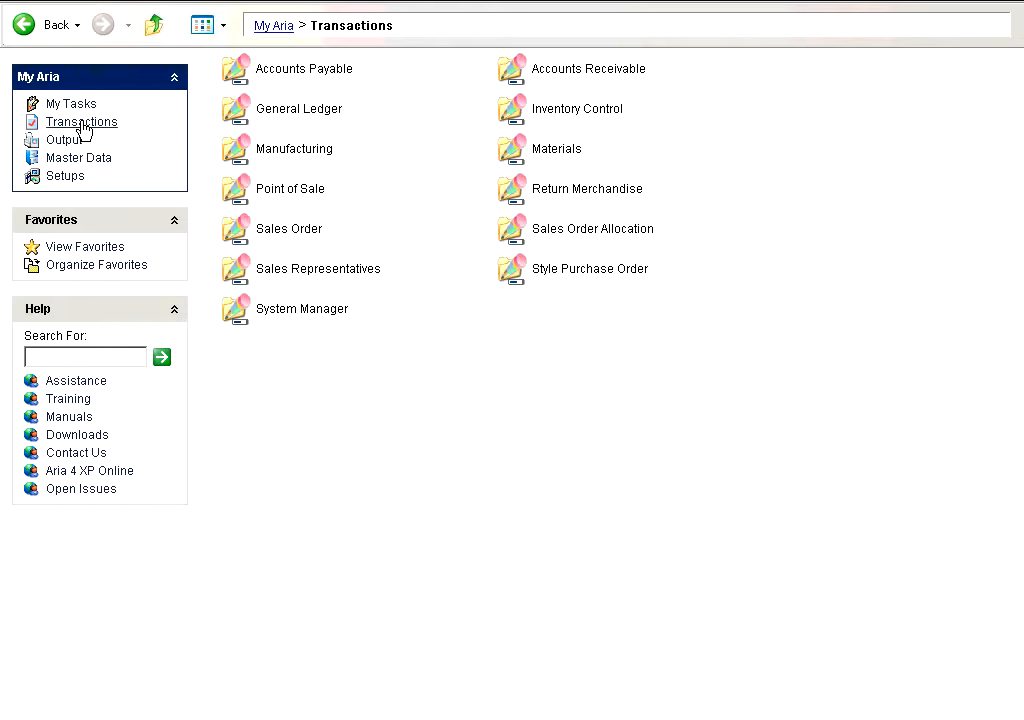
{"action": "left_click", "coordinate": [244, 153]}
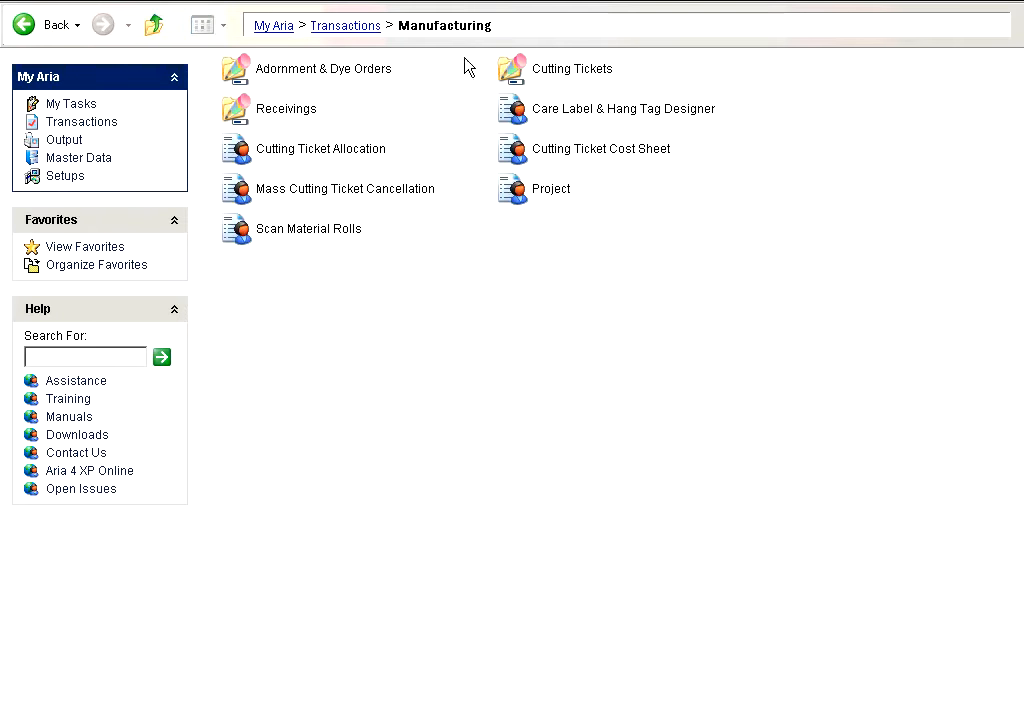
{"action": "left_click", "coordinate": [516, 78]}
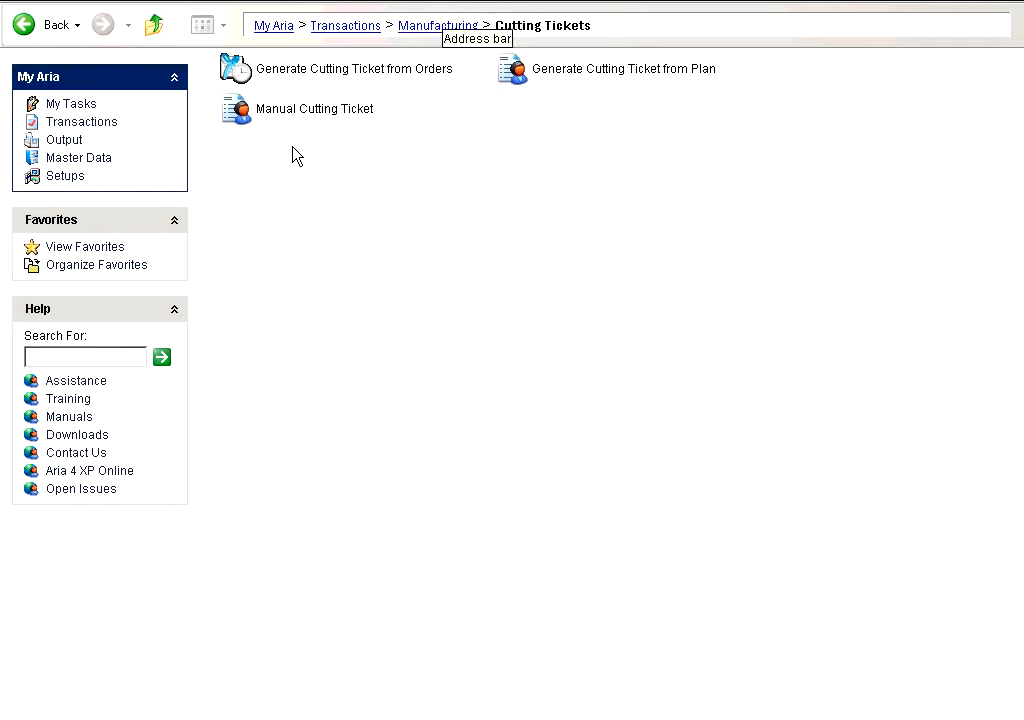
{"action": "left_click", "coordinate": [322, 69]}
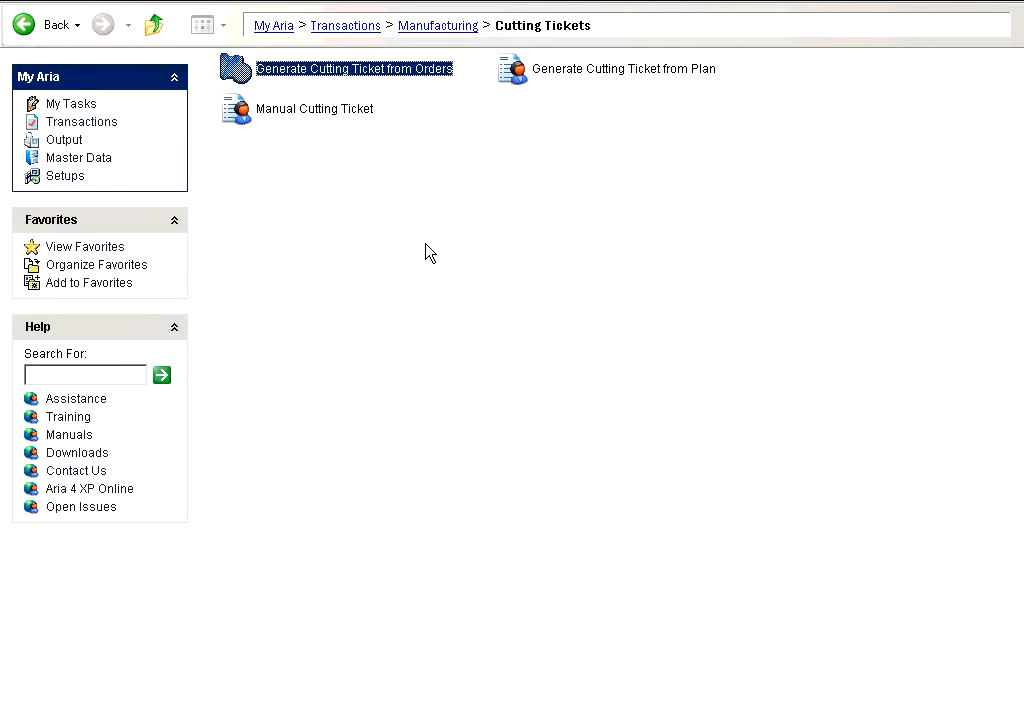
{"action": "left_click", "coordinate": [587, 78]}
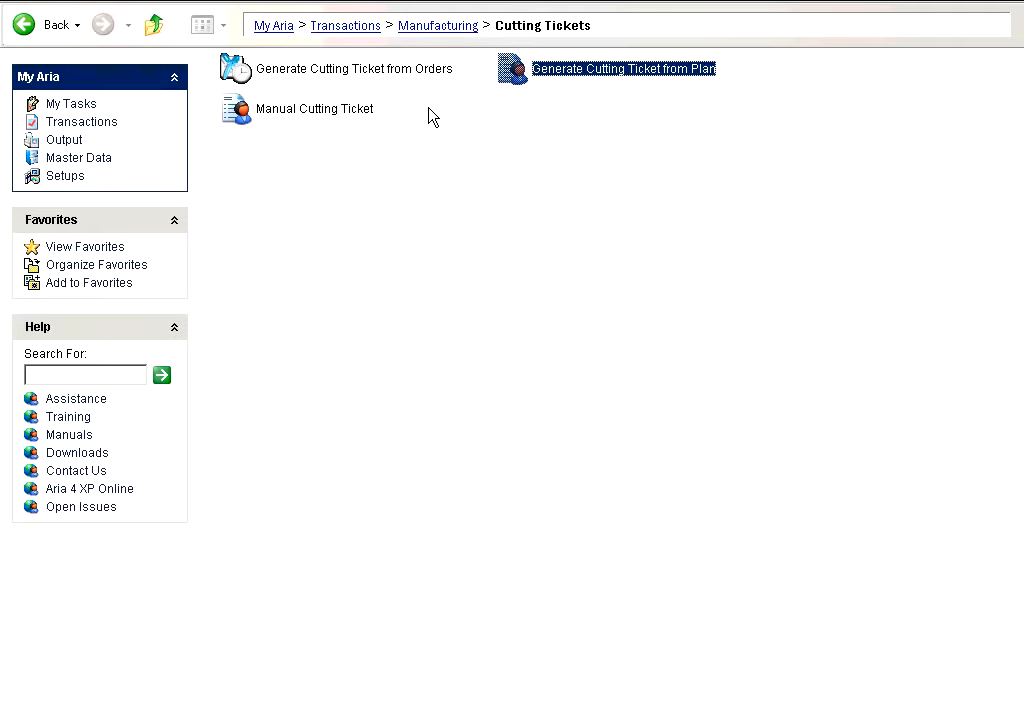
{"action": "left_click", "coordinate": [331, 117]}
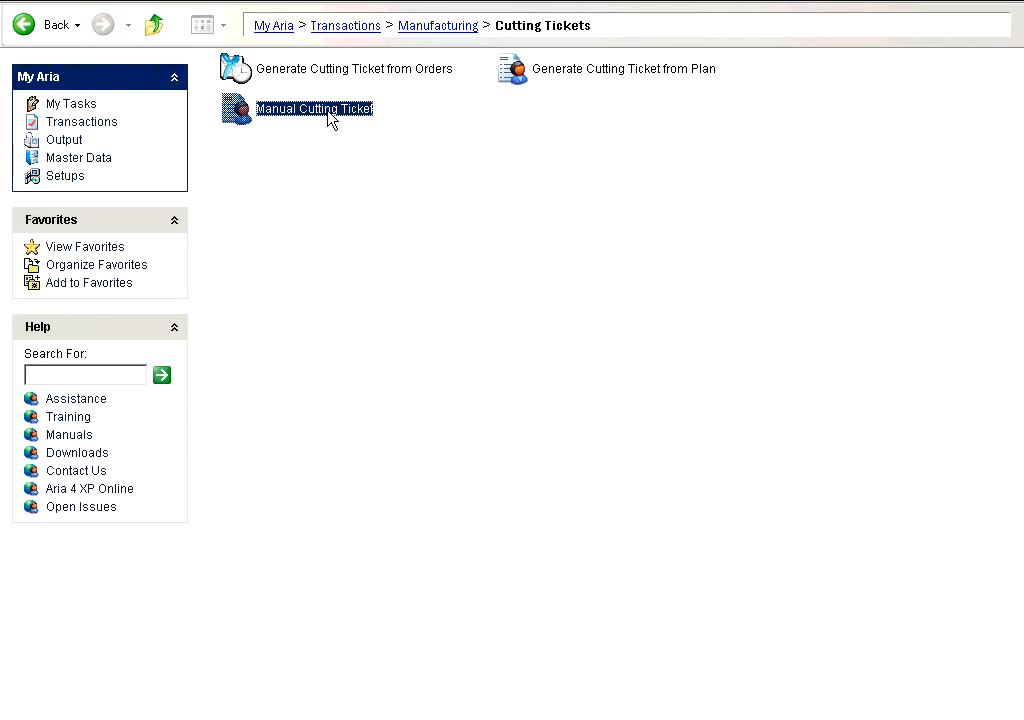
{"action": "double_click", "coordinate": [296, 117]}
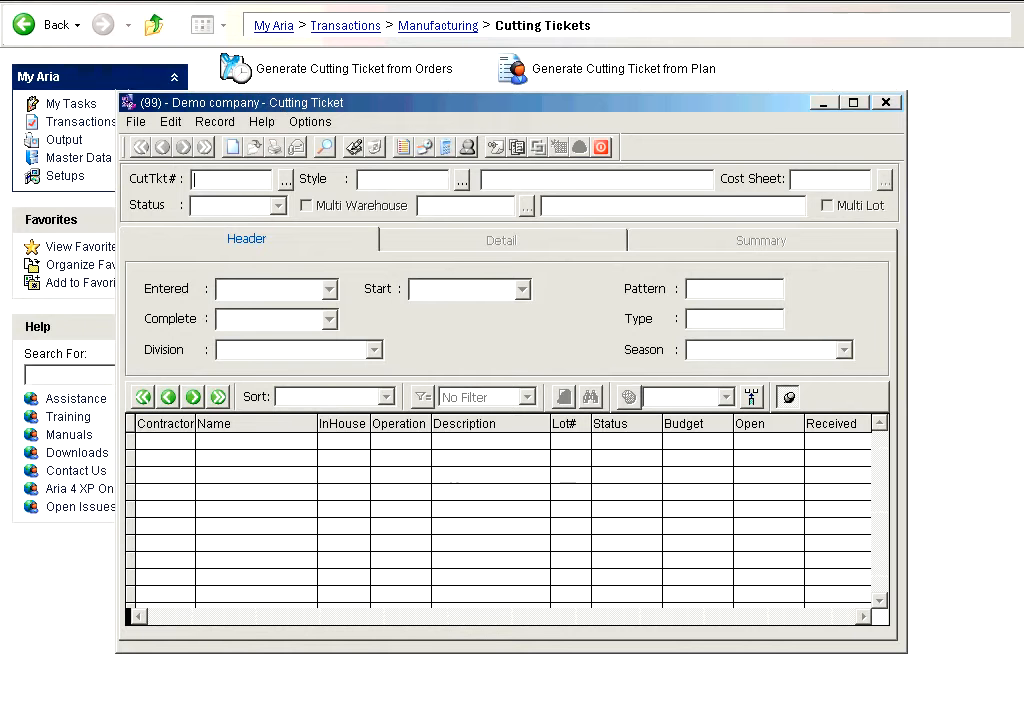
Start a new cutting ticket for style M08SP135
{"action": "left_click", "coordinate": [235, 150]}
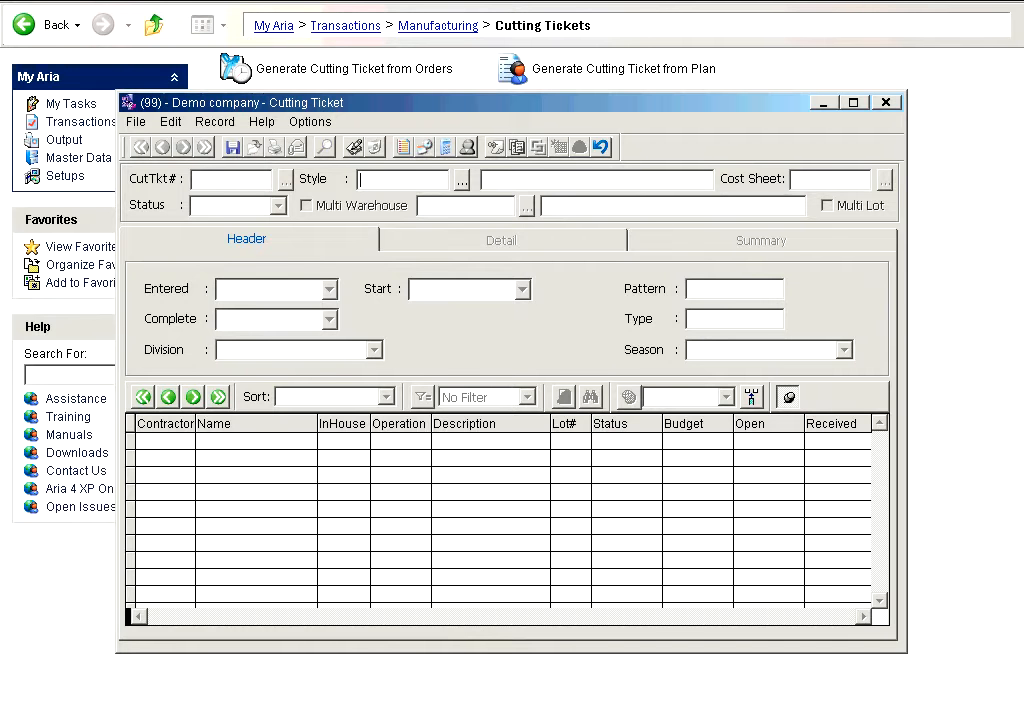
{"action": "type", "text": "M"}
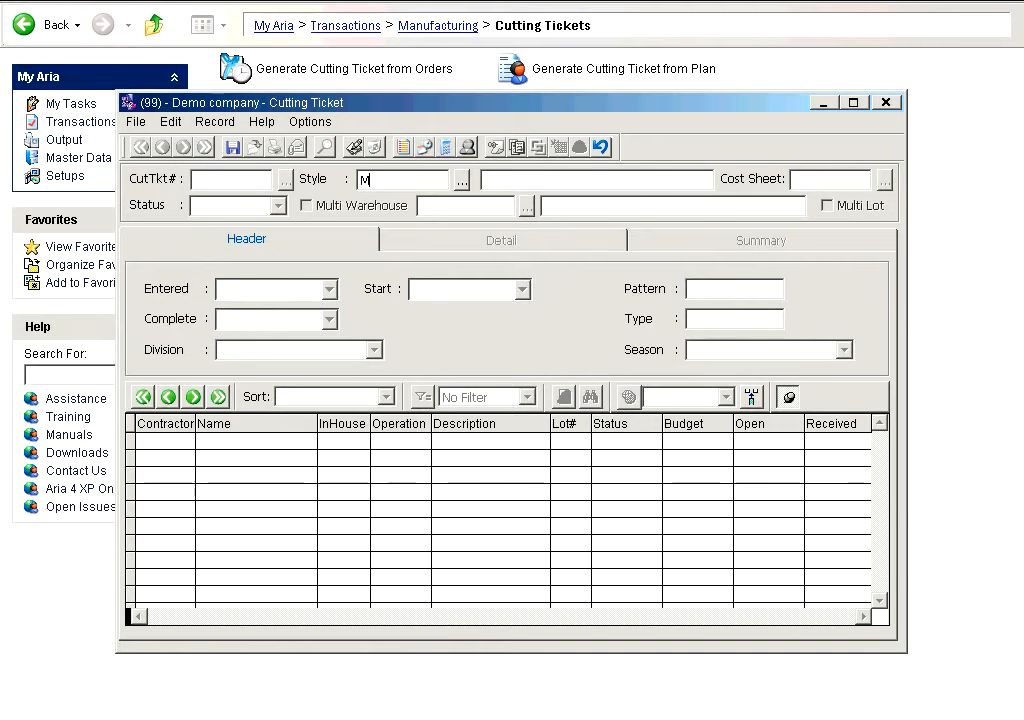
{"action": "type", "text": "08SP135"}
{"action": "key", "text": "Tab"}
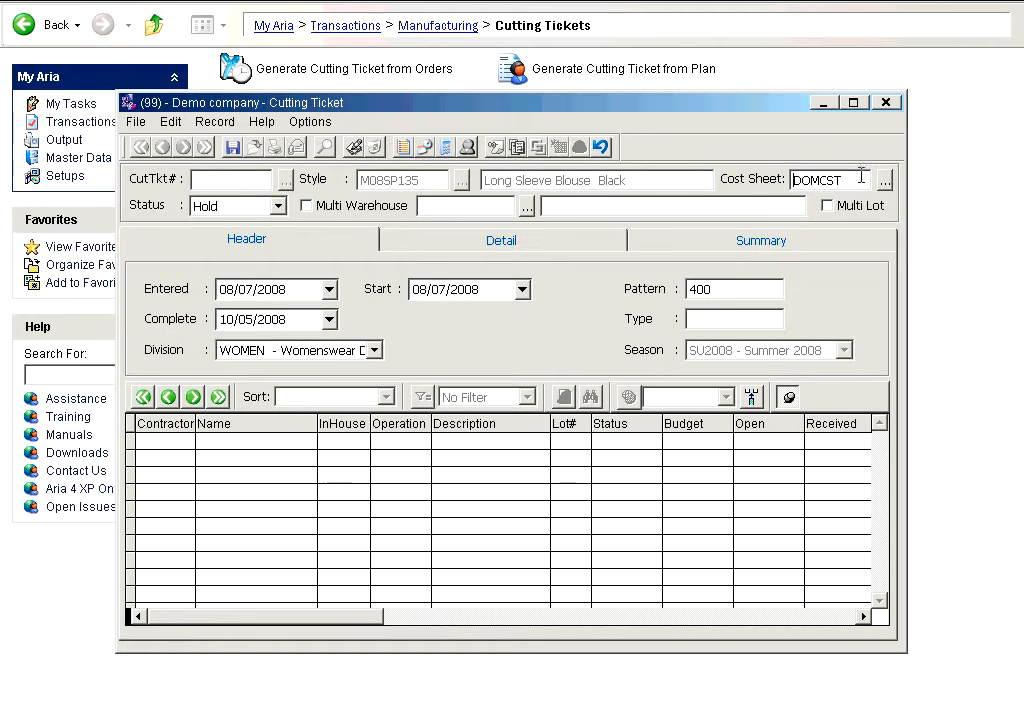
Examine the new ticket's cost sheet, status choices, start date, pattern and type fields, keeping the status at Hold
{"action": "left_click_drag", "start_coordinate": [862, 178], "coordinate": [784, 179]}
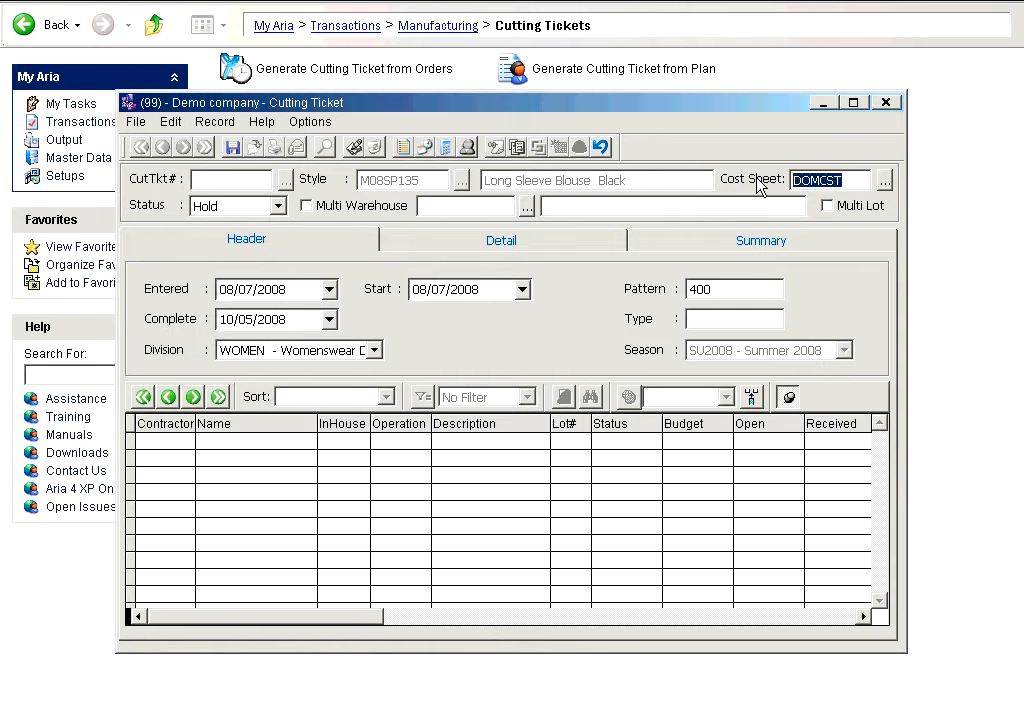
{"action": "left_click", "coordinate": [828, 181]}
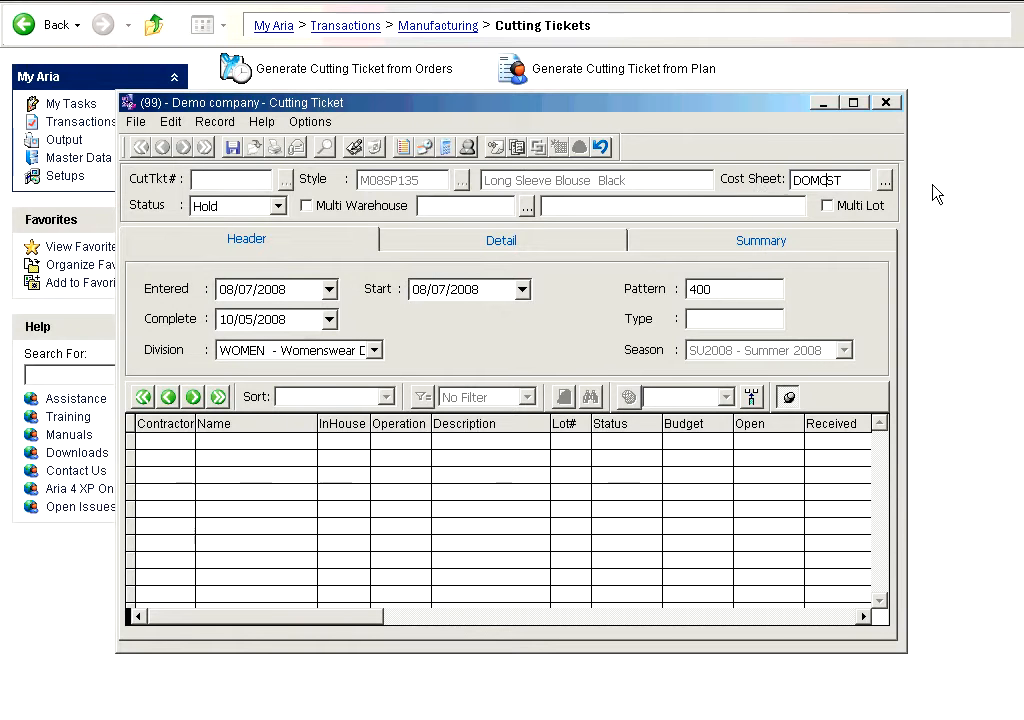
{"action": "double_click", "coordinate": [847, 181]}
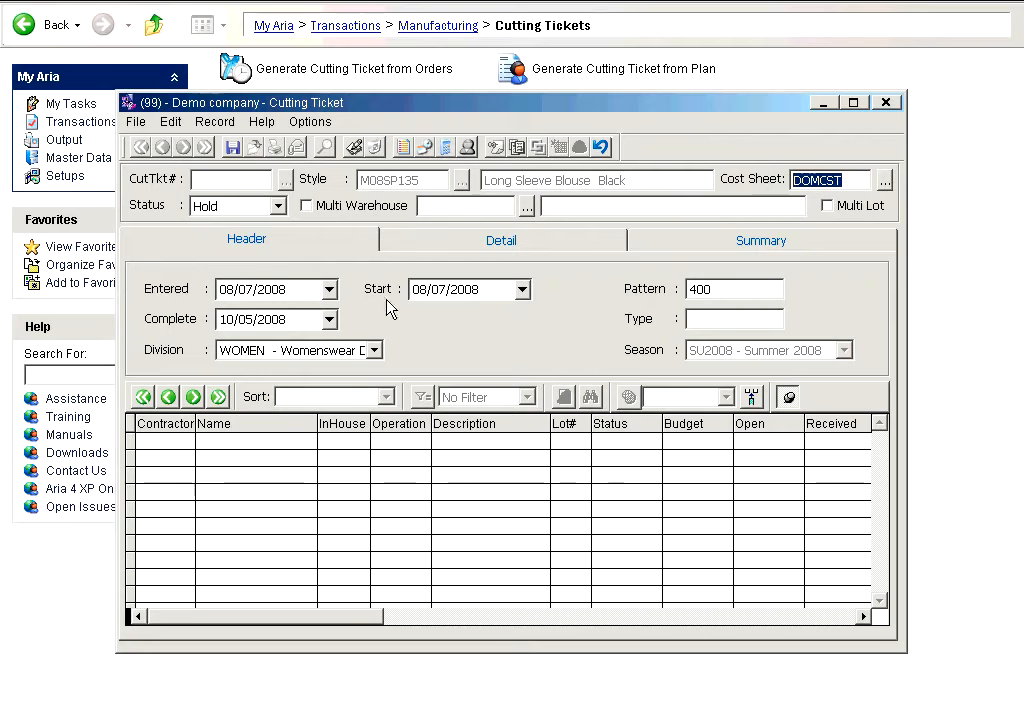
{"action": "left_click", "coordinate": [277, 206]}
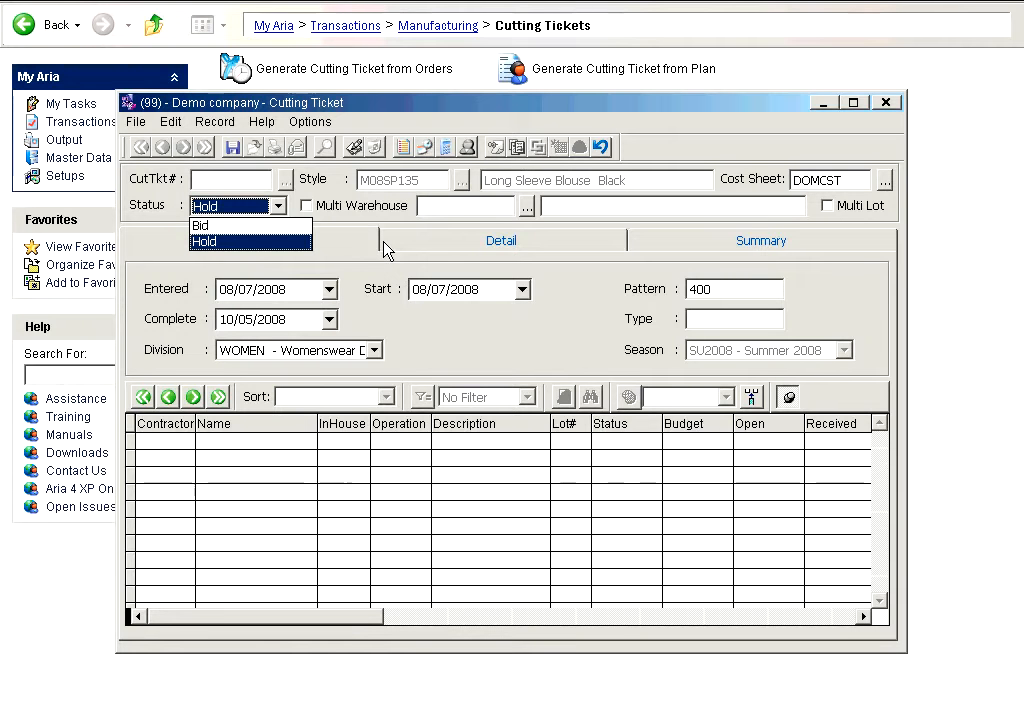
{"action": "left_click", "coordinate": [290, 241]}
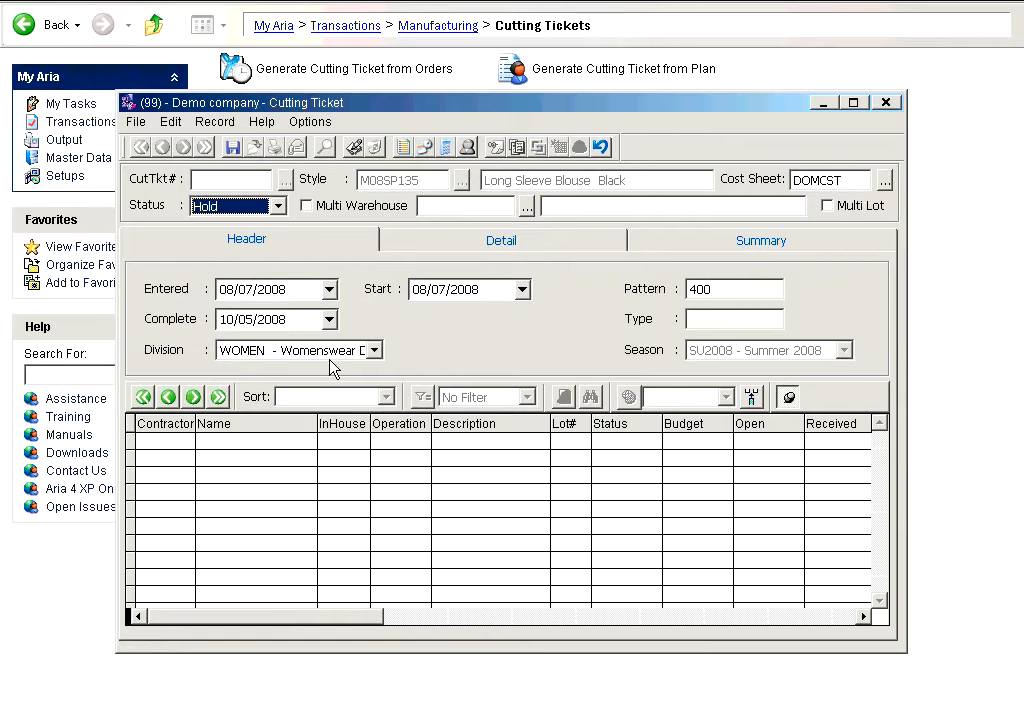
{"action": "left_click", "coordinate": [467, 289]}
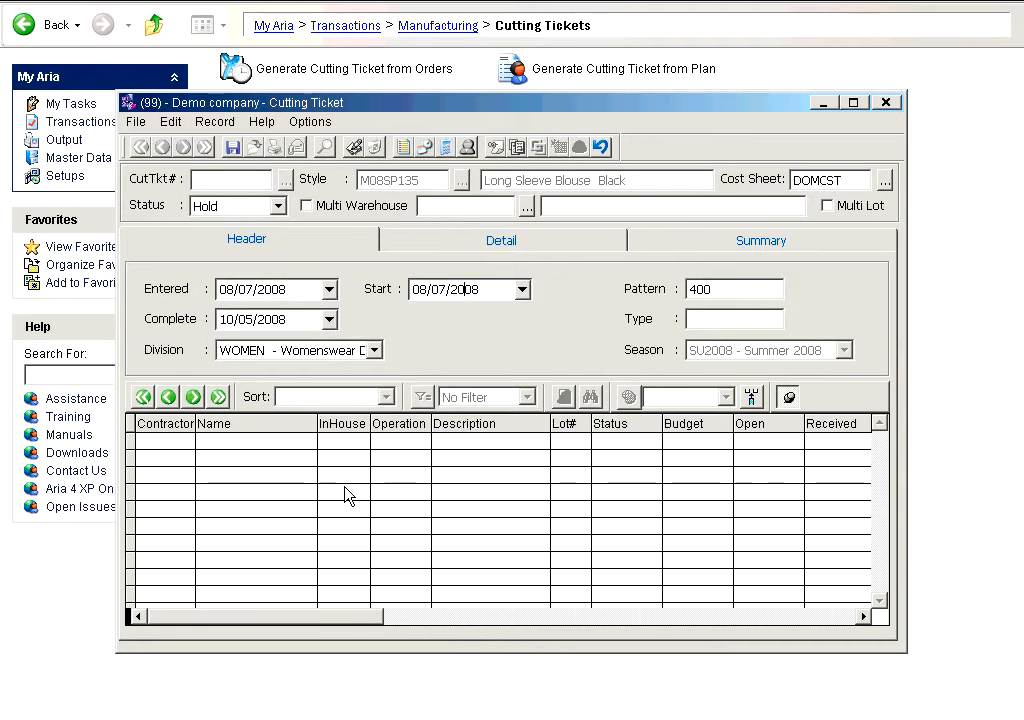
{"action": "key", "text": "Tab"}
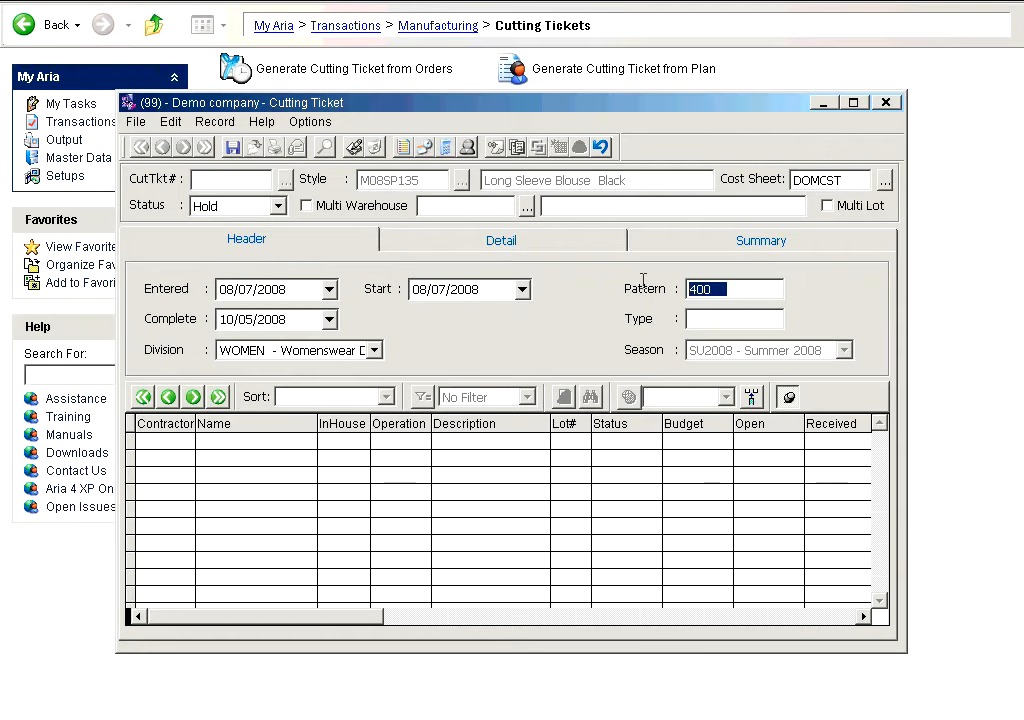
{"action": "left_click", "coordinate": [715, 318]}
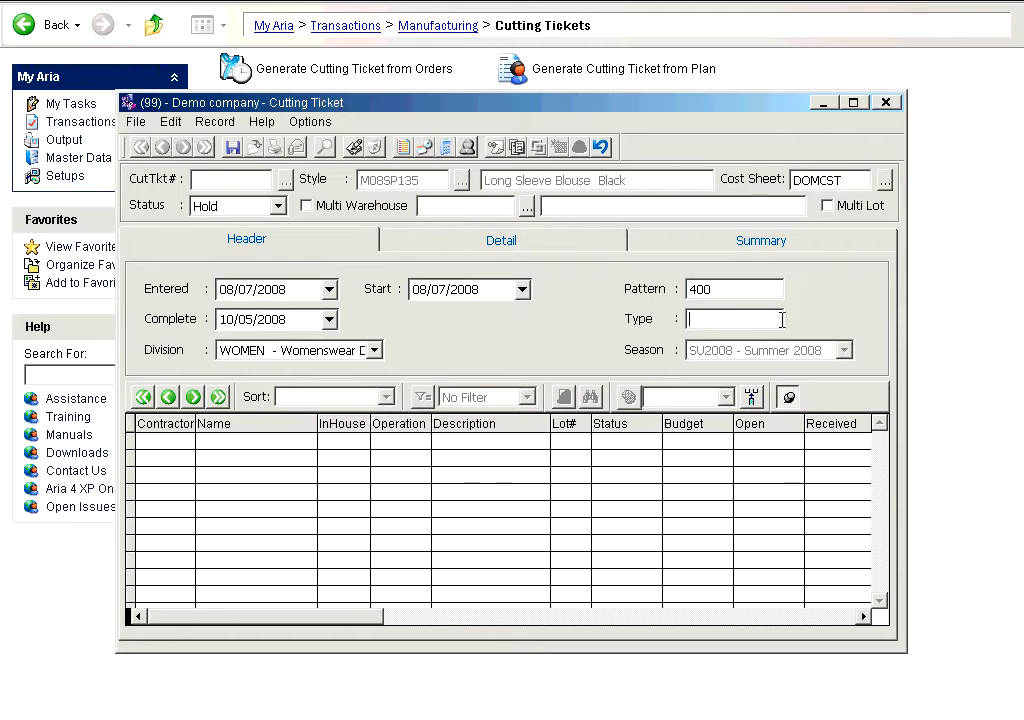
{"action": "left_click_drag", "start_coordinate": [766, 320], "coordinate": [637, 320]}
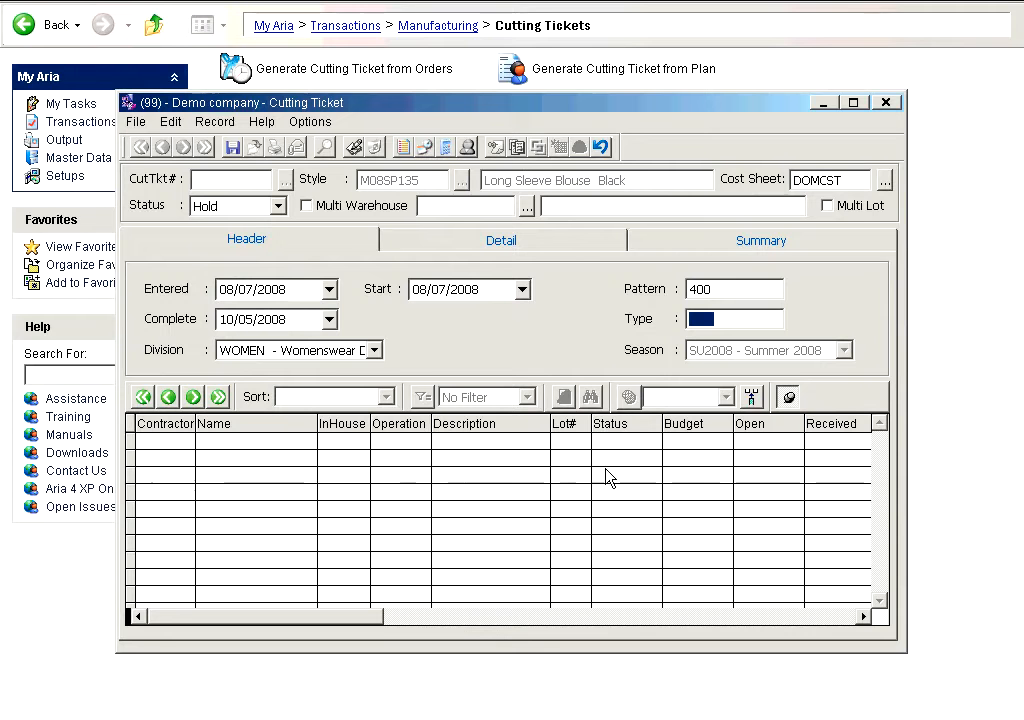
Choose the Brooklyn Warehouse (BROOK) as the cutting ticket's header location
{"action": "left_click", "coordinate": [541, 245]}
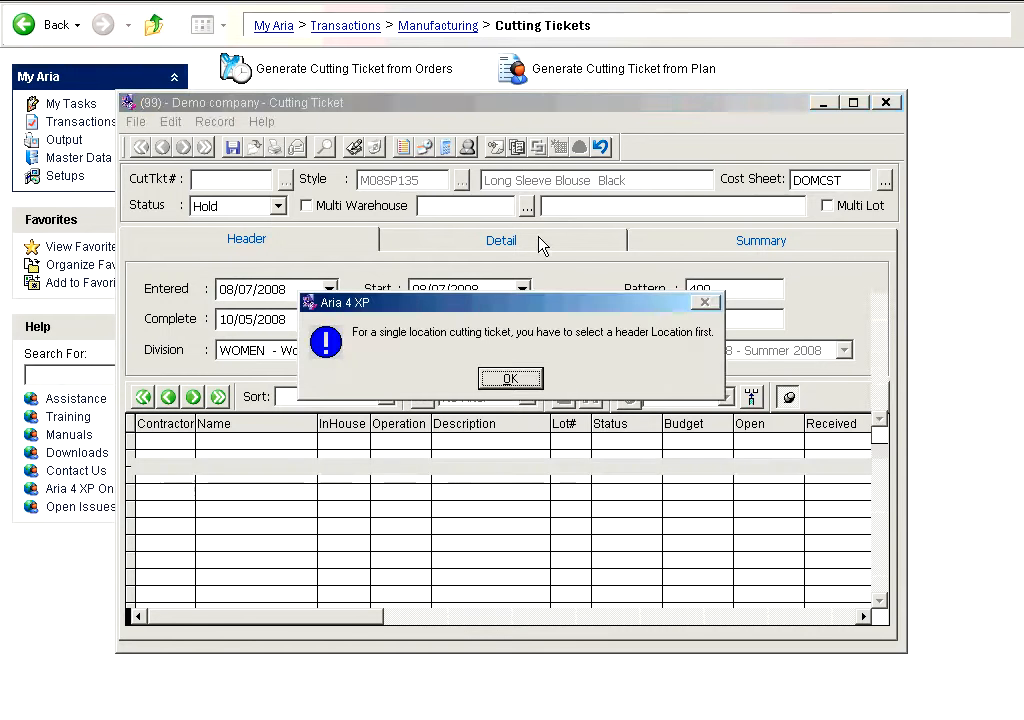
{"action": "left_click", "coordinate": [515, 380]}
{"action": "left_click_drag", "start_coordinate": [428, 206], "coordinate": [483, 206]}
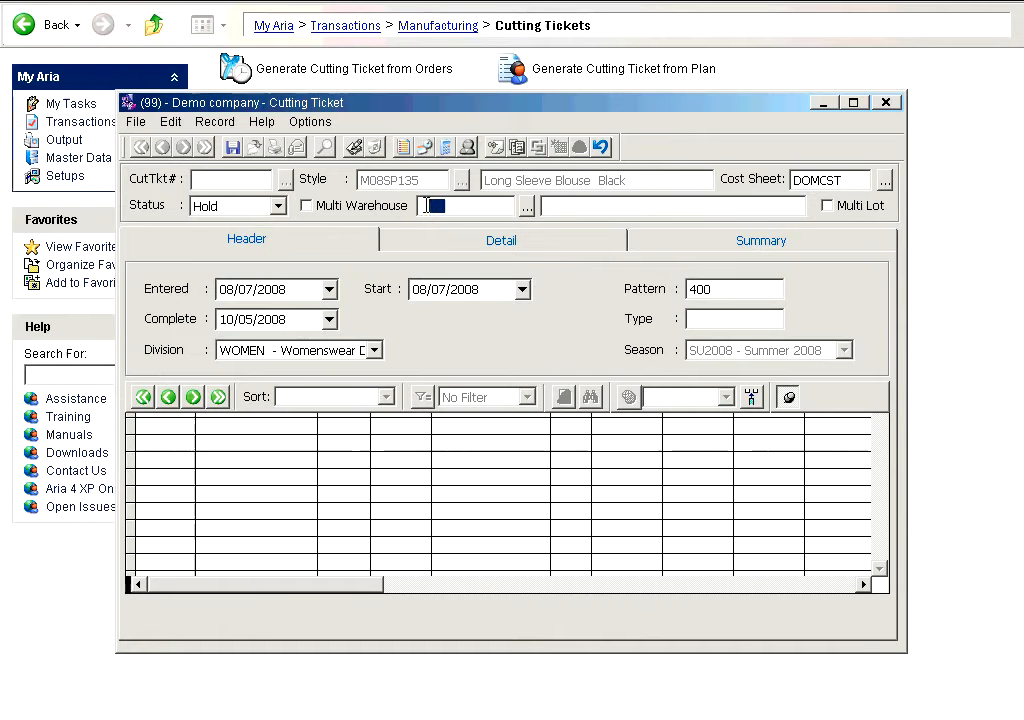
{"action": "left_click", "coordinate": [531, 207]}
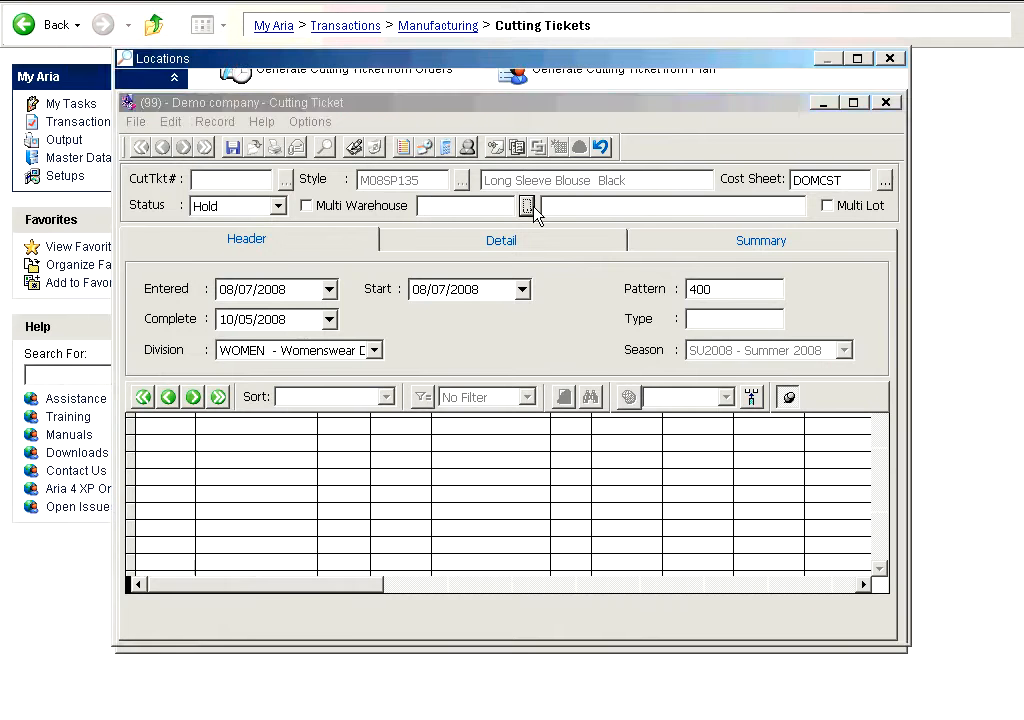
{"action": "key", "text": "Return"}
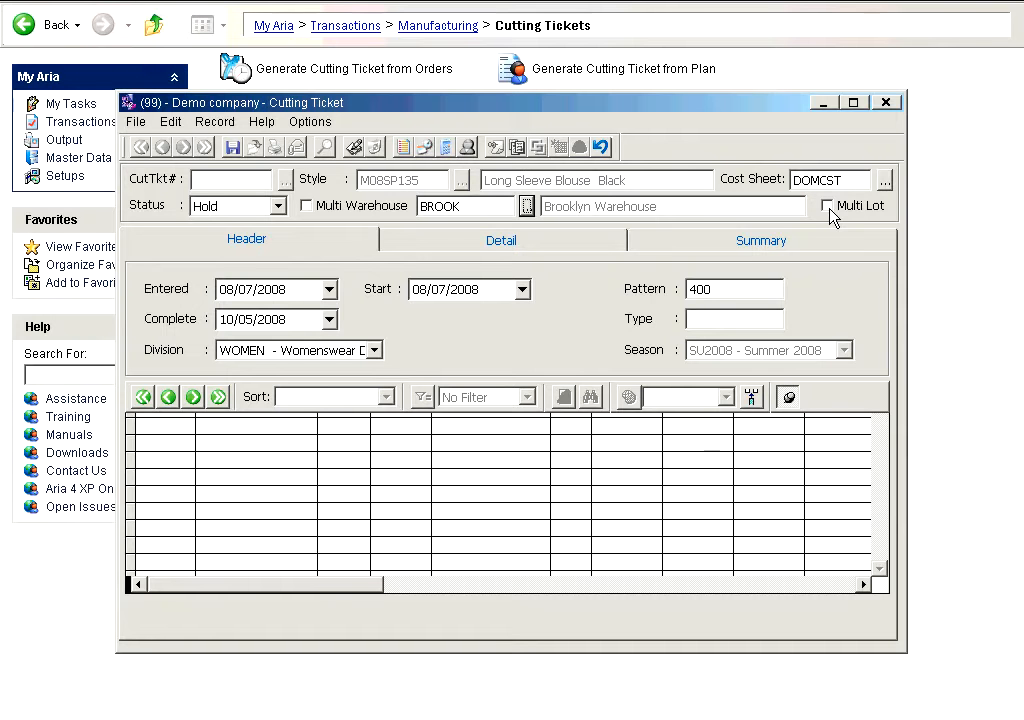
In the ticket's color detail lines, set the BLACK quantities to 10 each for small, medium, large and extra large
{"action": "left_click", "coordinate": [517, 248]}
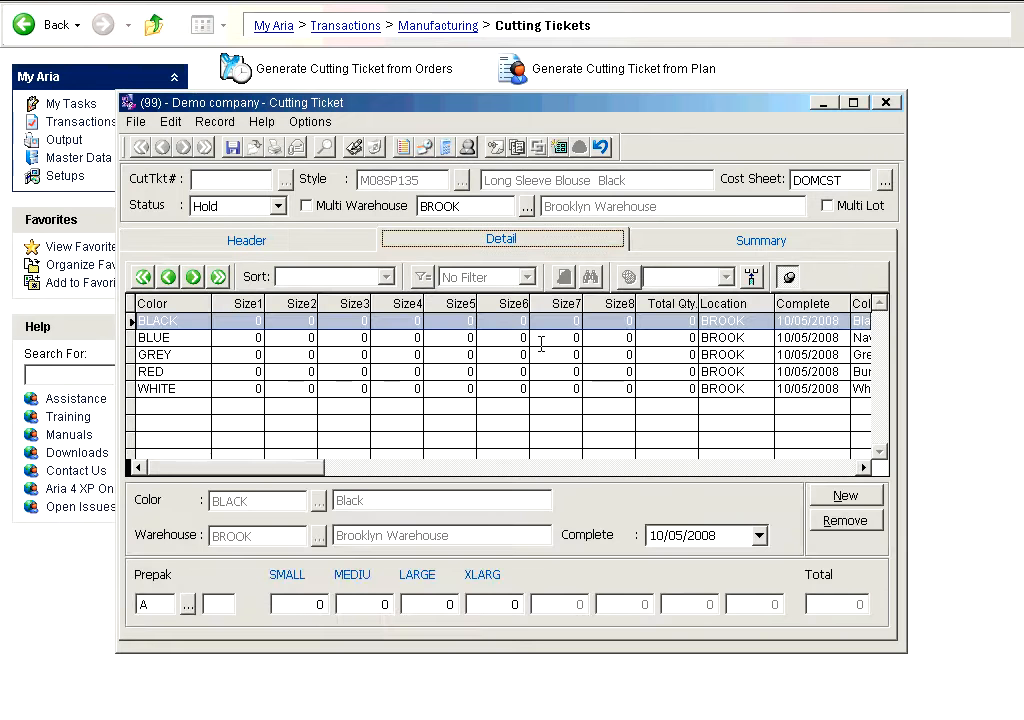
{"action": "left_click", "coordinate": [541, 340]}
{"action": "left_click", "coordinate": [548, 372]}
{"action": "left_click", "coordinate": [550, 389]}
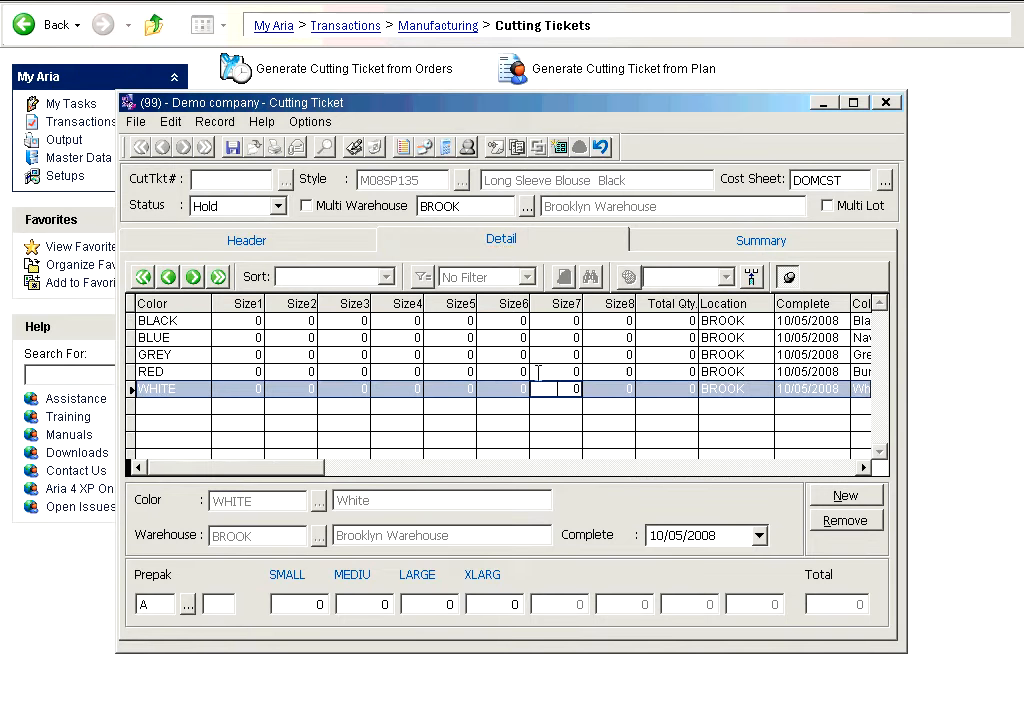
{"action": "left_click", "coordinate": [566, 321]}
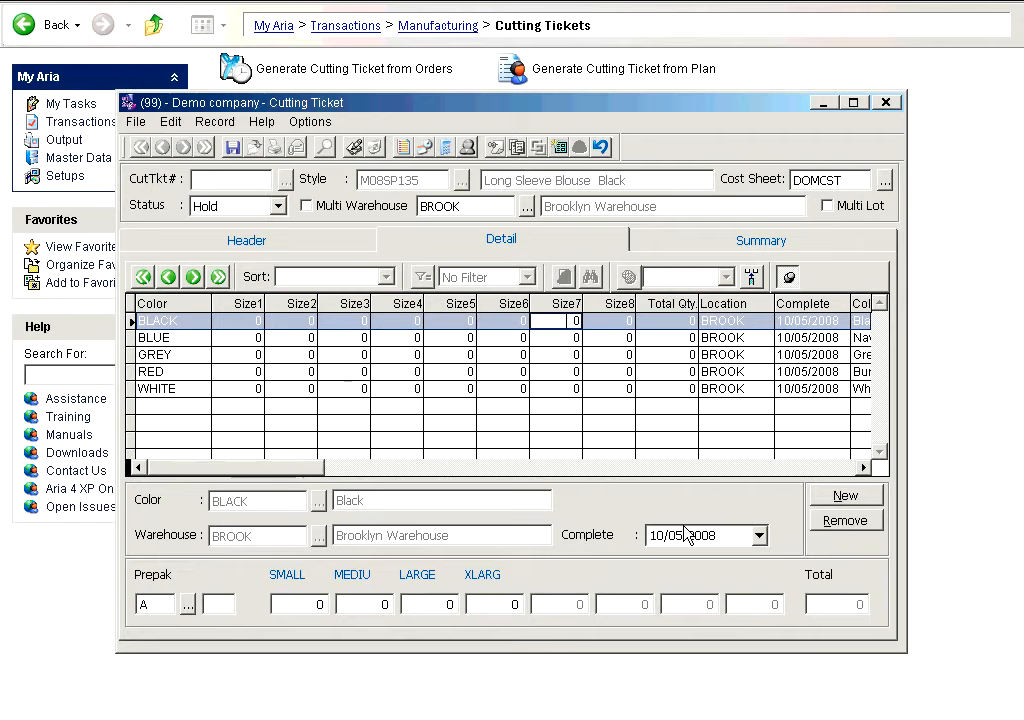
{"action": "left_click", "coordinate": [294, 604]}
{"action": "type", "text": "10"}
{"action": "left_click", "coordinate": [361, 604]}
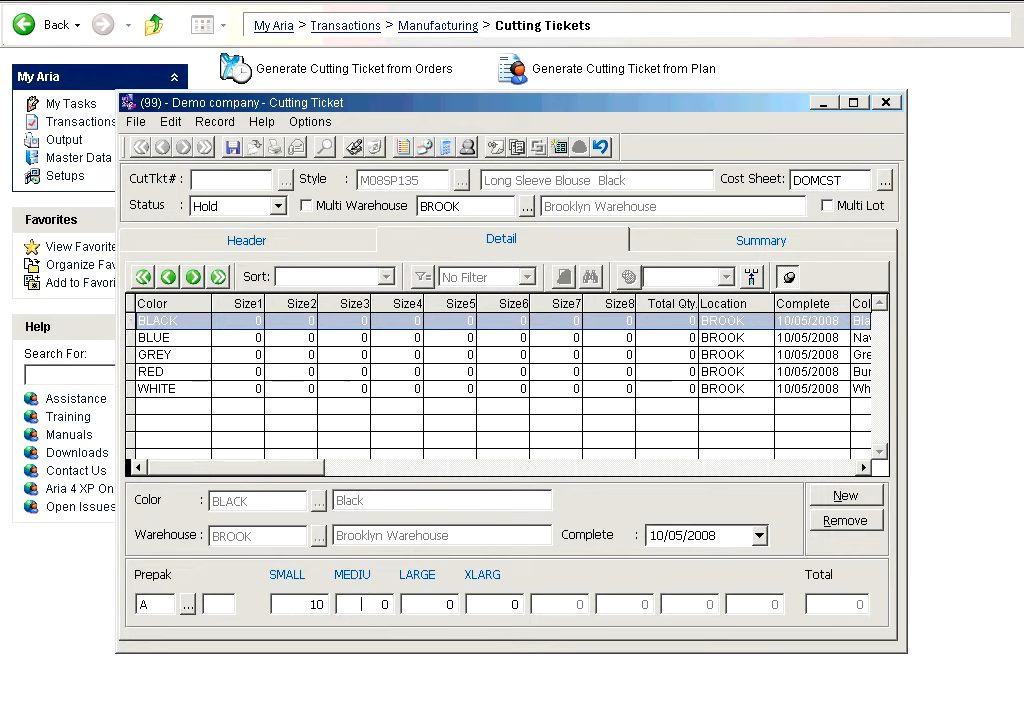
{"action": "type", "text": "10"}
{"action": "key", "text": "Tab"}
{"action": "type", "text": "10"}
{"action": "key", "text": "Tab"}
{"action": "type", "text": "10"}
{"action": "key", "text": "Tab"}
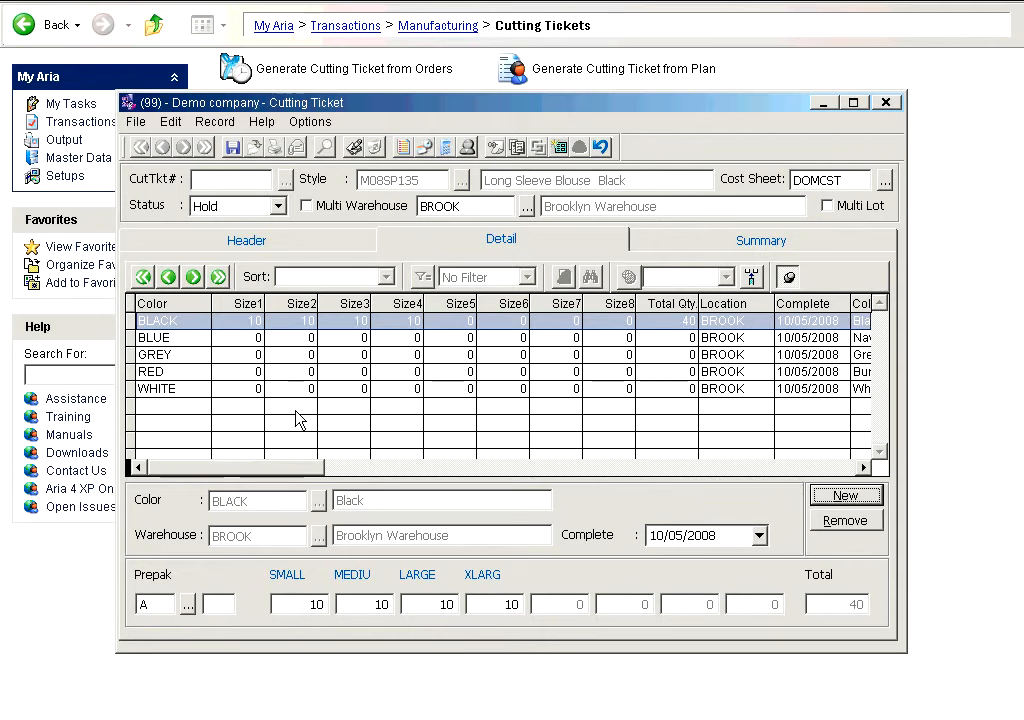
Fill the BLUE line's size quantities using 10 units of prepak A
{"action": "left_click", "coordinate": [326, 338]}
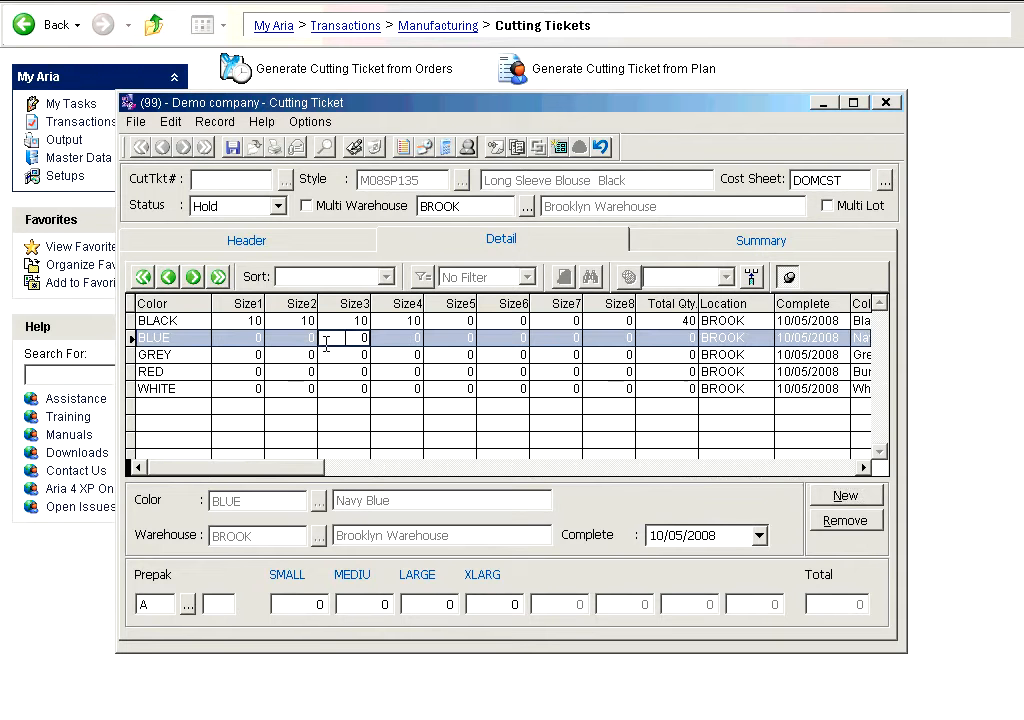
{"action": "left_click", "coordinate": [285, 603]}
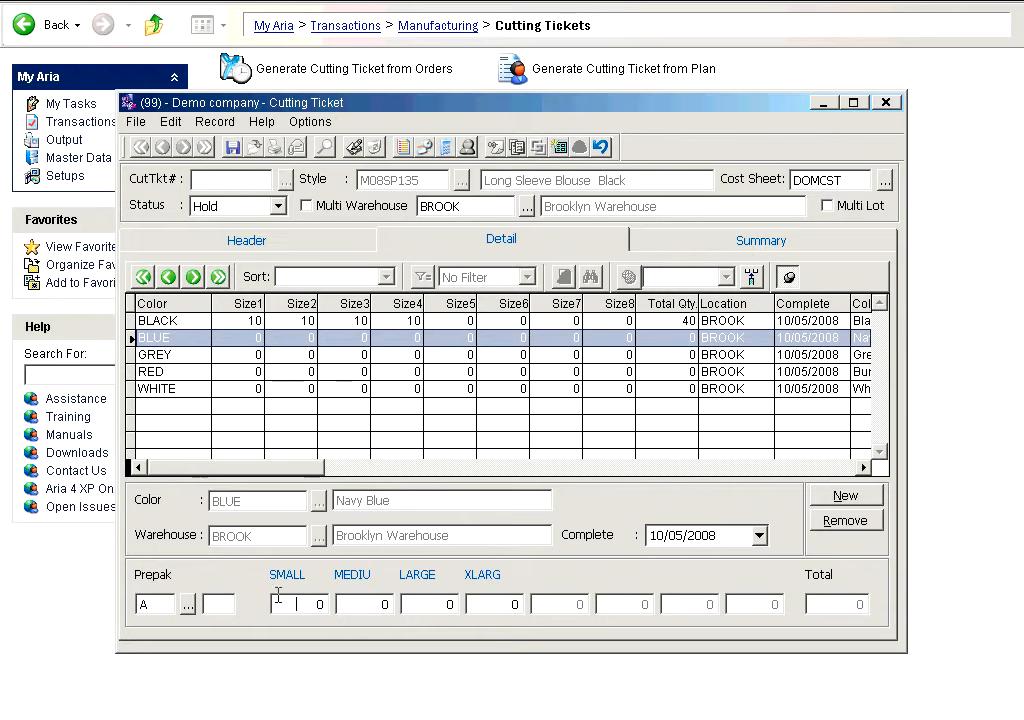
{"action": "left_click", "coordinate": [212, 604]}
{"action": "type", "text": "10"}
{"action": "key", "text": "Tab"}
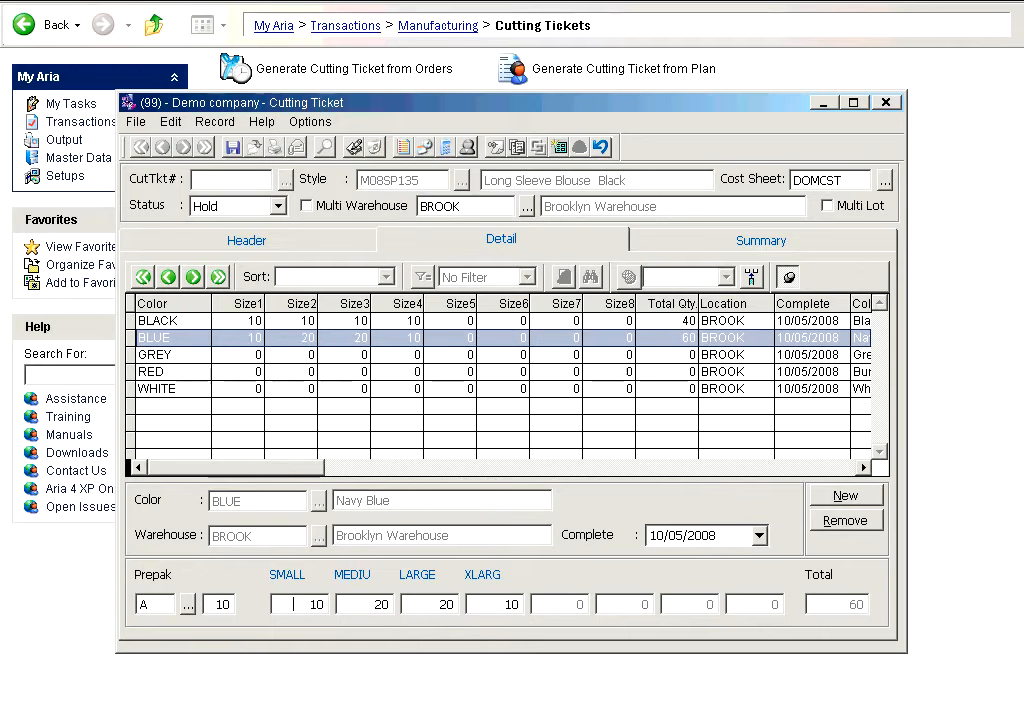
Set the GREY line's quantities to 10 each for small, medium, large and extra large
{"action": "left_click", "coordinate": [242, 355]}
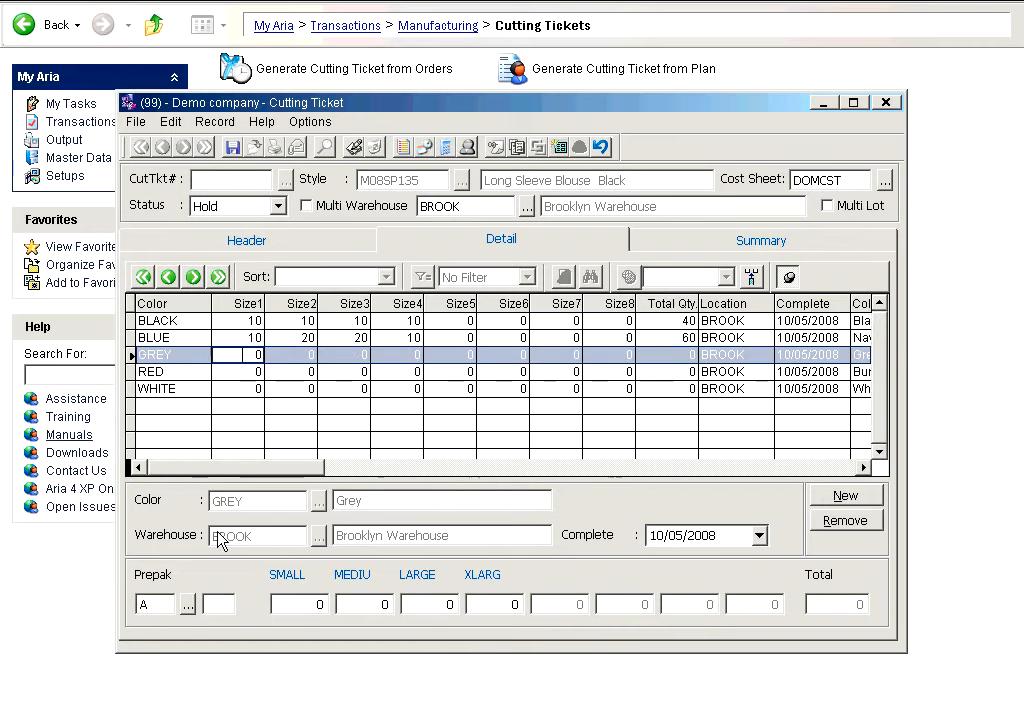
{"action": "left_click", "coordinate": [298, 604]}
{"action": "type", "text": "10"}
{"action": "key", "text": "Tab"}
{"action": "type", "text": "10"}
{"action": "key", "text": "Tab"}
{"action": "type", "text": "10\t10"}
{"action": "key", "text": "Tab"}
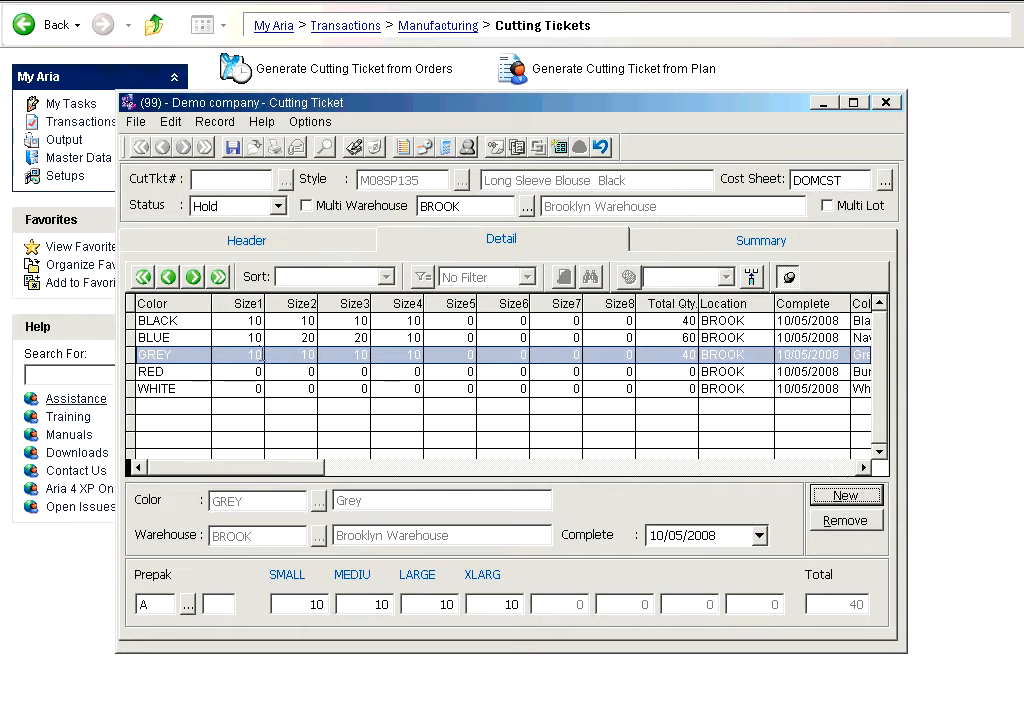
Fill the RED line's size quantities using 10 units of prepak A
{"action": "left_click", "coordinate": [245, 372]}
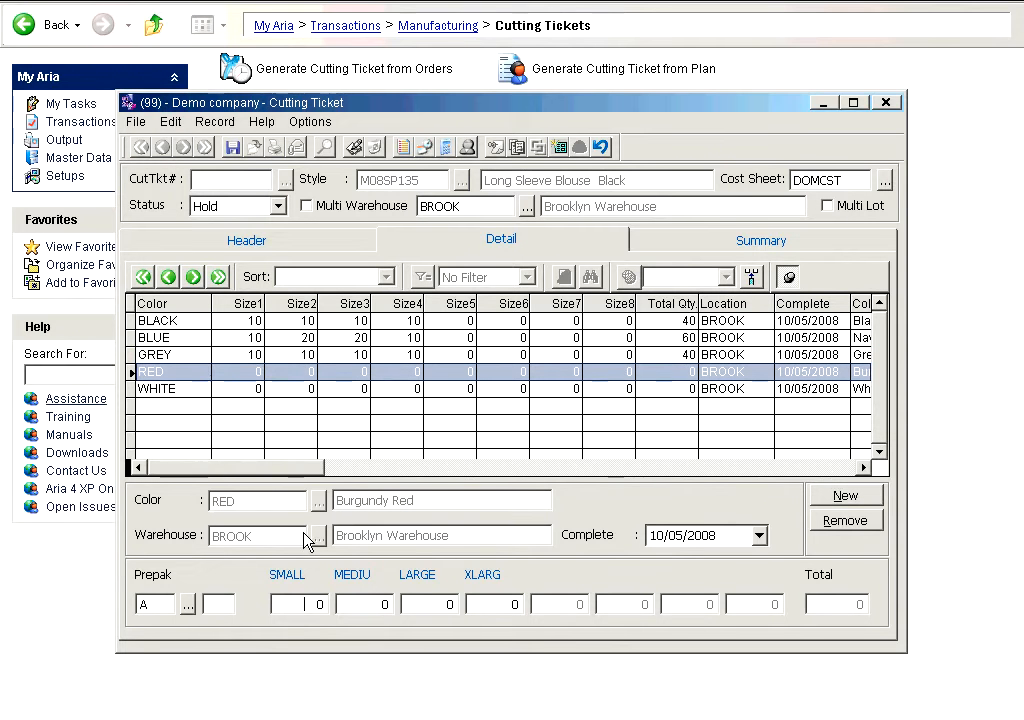
{"action": "left_click", "coordinate": [212, 605]}
{"action": "type", "text": "10"}
{"action": "key", "text": "Tab"}
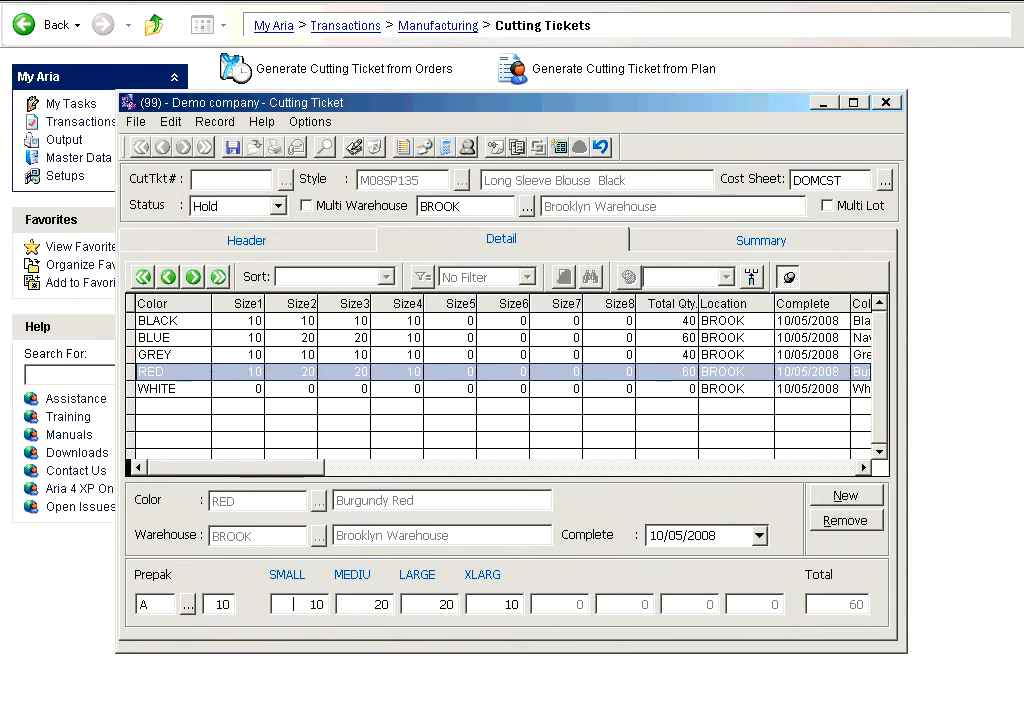
Fill the WHITE line's size quantities using 10 units of prepak A
{"action": "left_click", "coordinate": [245, 389]}
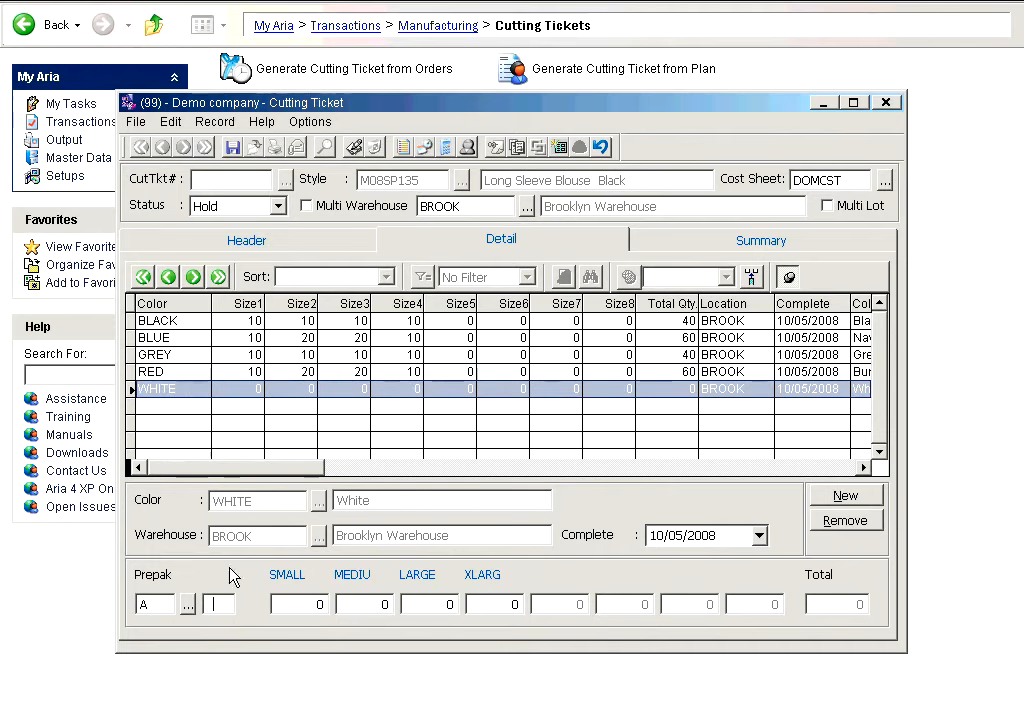
{"action": "type", "text": "10"}
{"action": "key", "text": "Tab"}
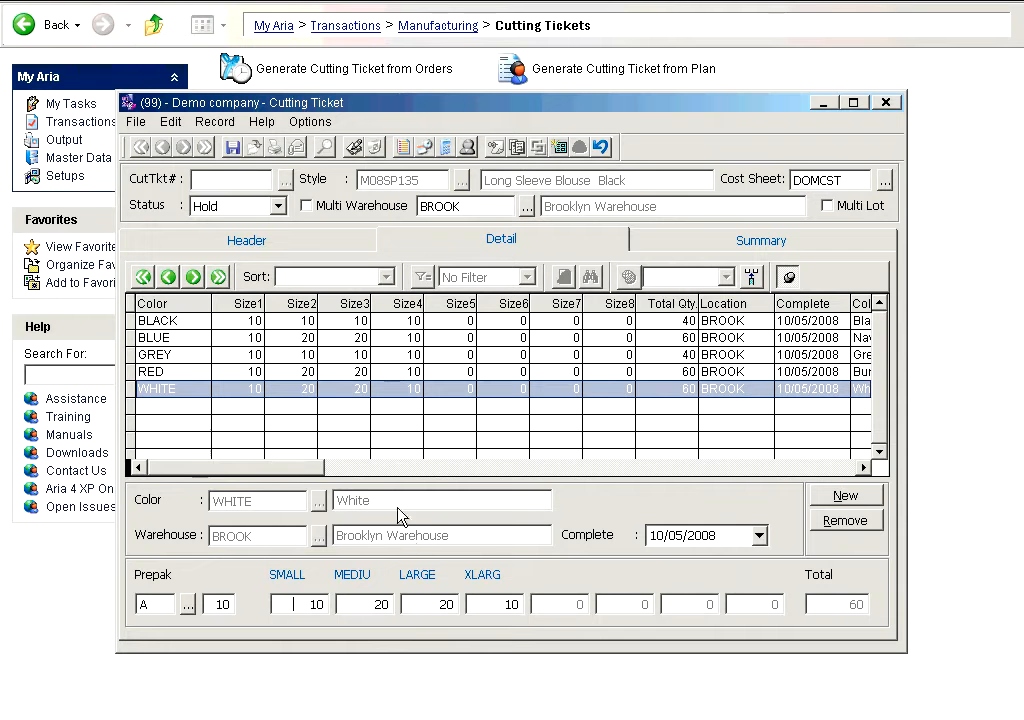
{"action": "left_click", "coordinate": [653, 404]}
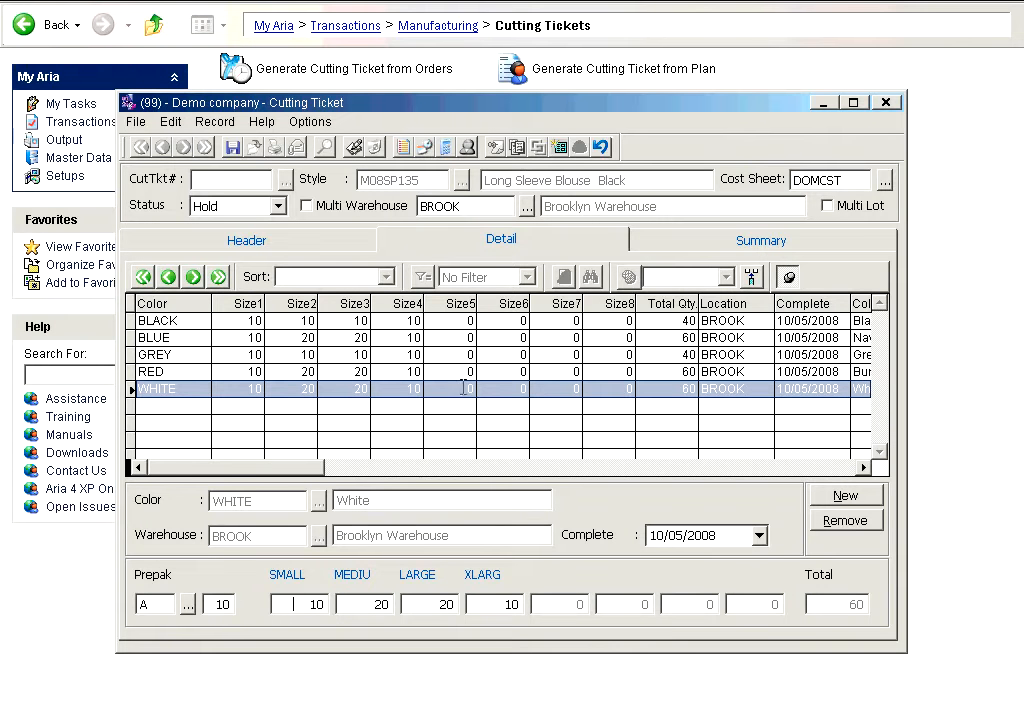
Review the ticket's summary of quantities and estimated costs, comparing cost by unit with cost by cutting ticket
{"action": "left_click", "coordinate": [760, 241]}
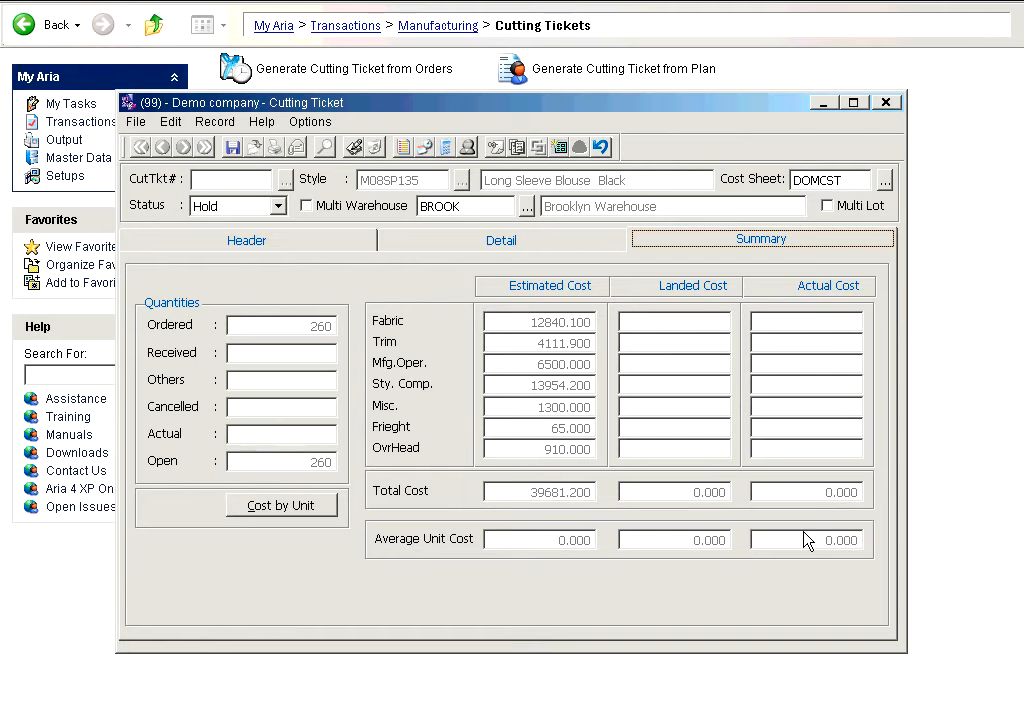
{"action": "left_click", "coordinate": [257, 507]}
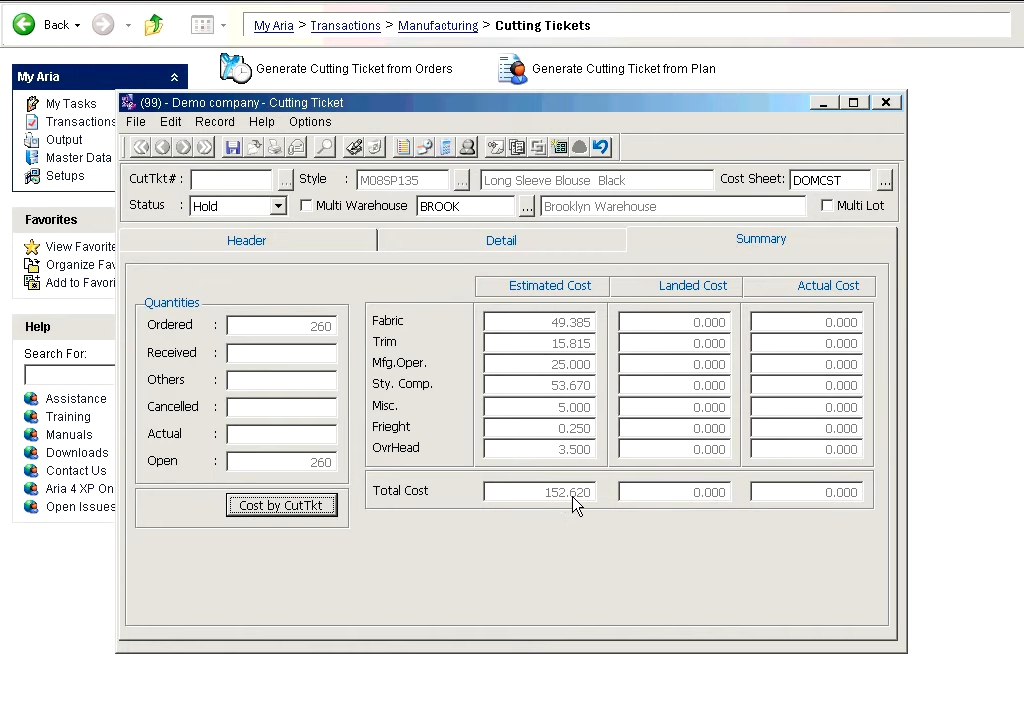
{"action": "left_click", "coordinate": [285, 505]}
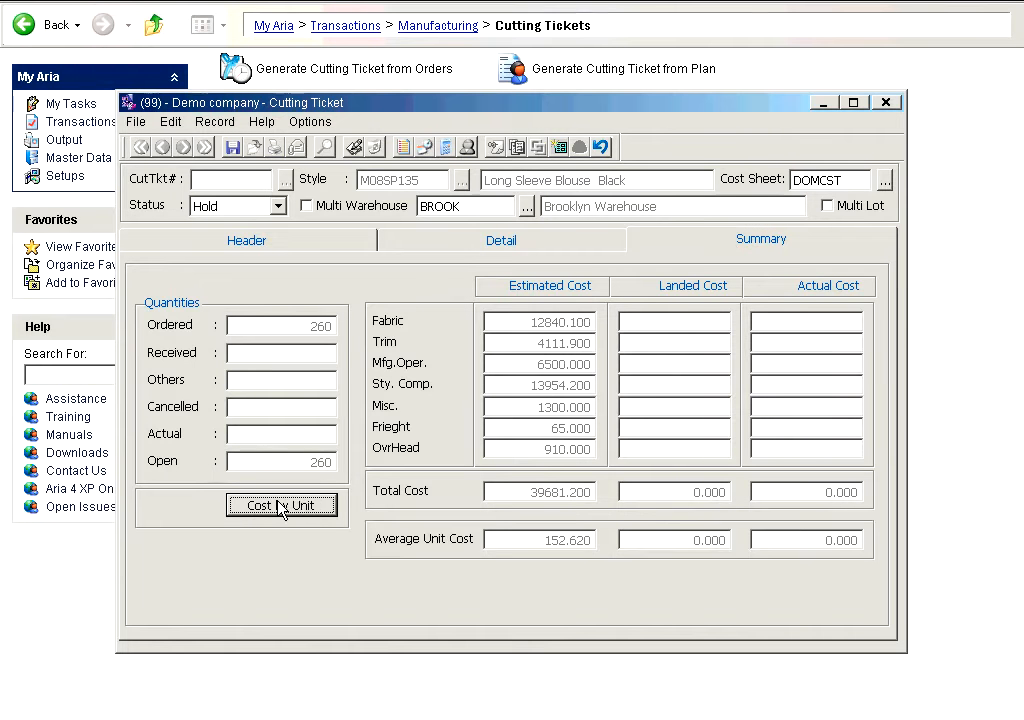
{"action": "left_click", "coordinate": [282, 507]}
{"action": "left_click", "coordinate": [282, 507]}
{"action": "left_click", "coordinate": [282, 507]}
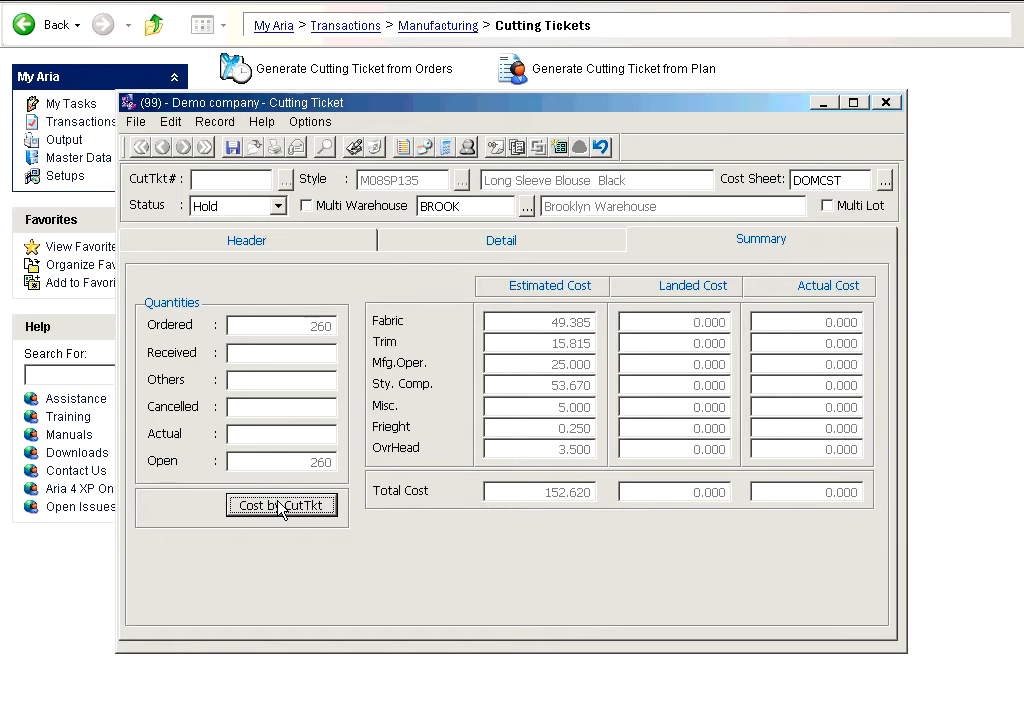
{"action": "left_click", "coordinate": [313, 506]}
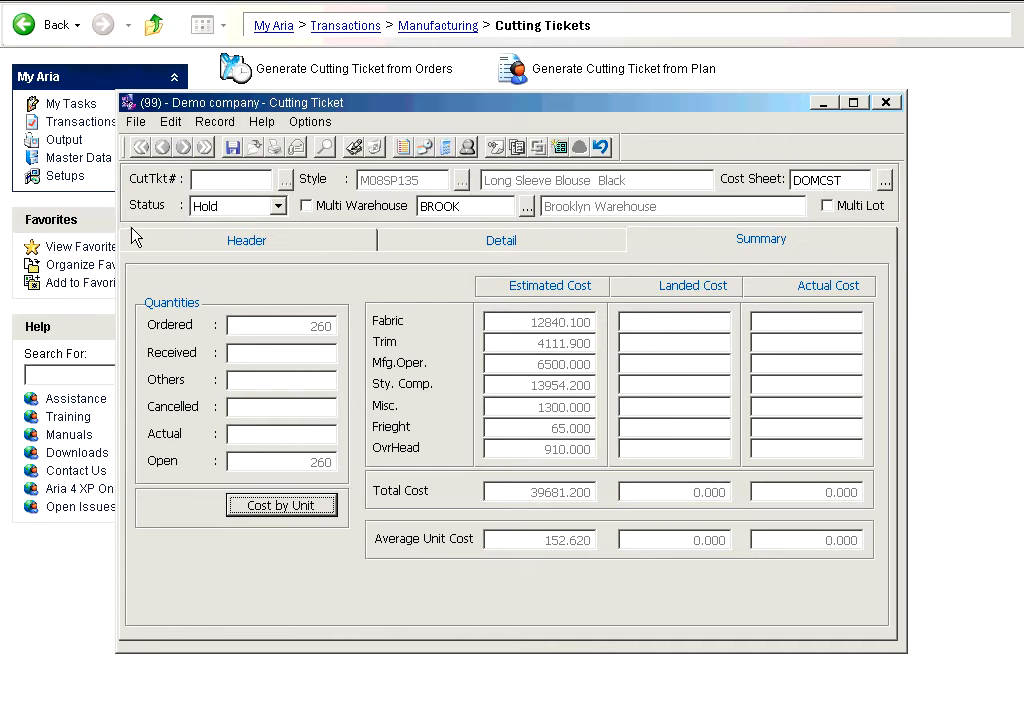
Save the new cutting ticket and accept adding notes to it
{"action": "left_click", "coordinate": [233, 150]}
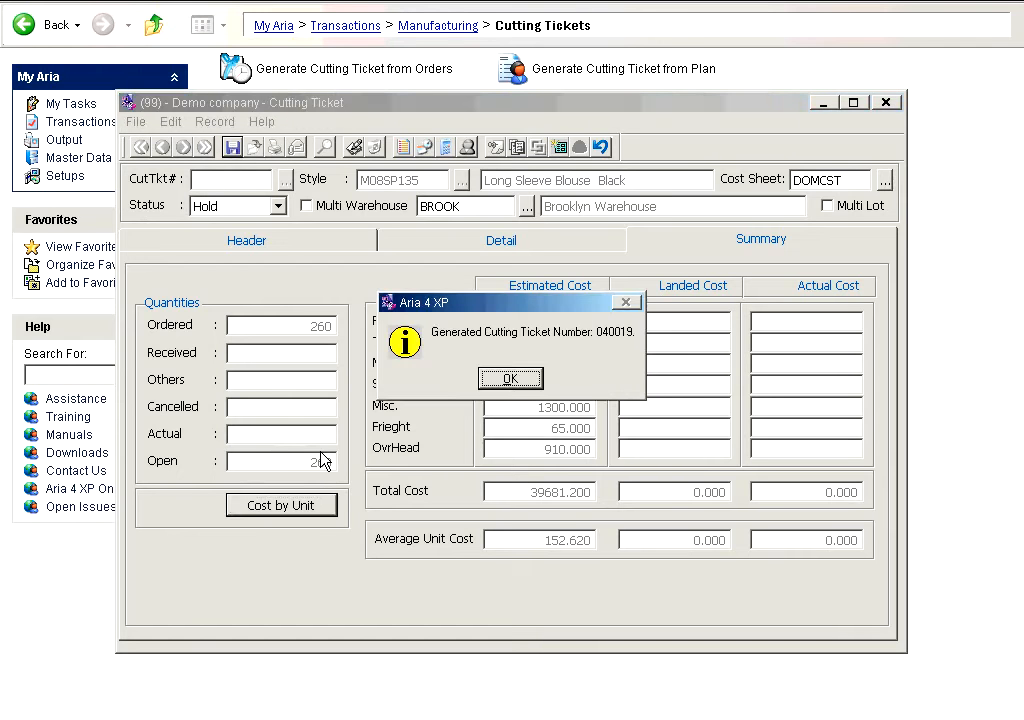
{"action": "left_click", "coordinate": [508, 380]}
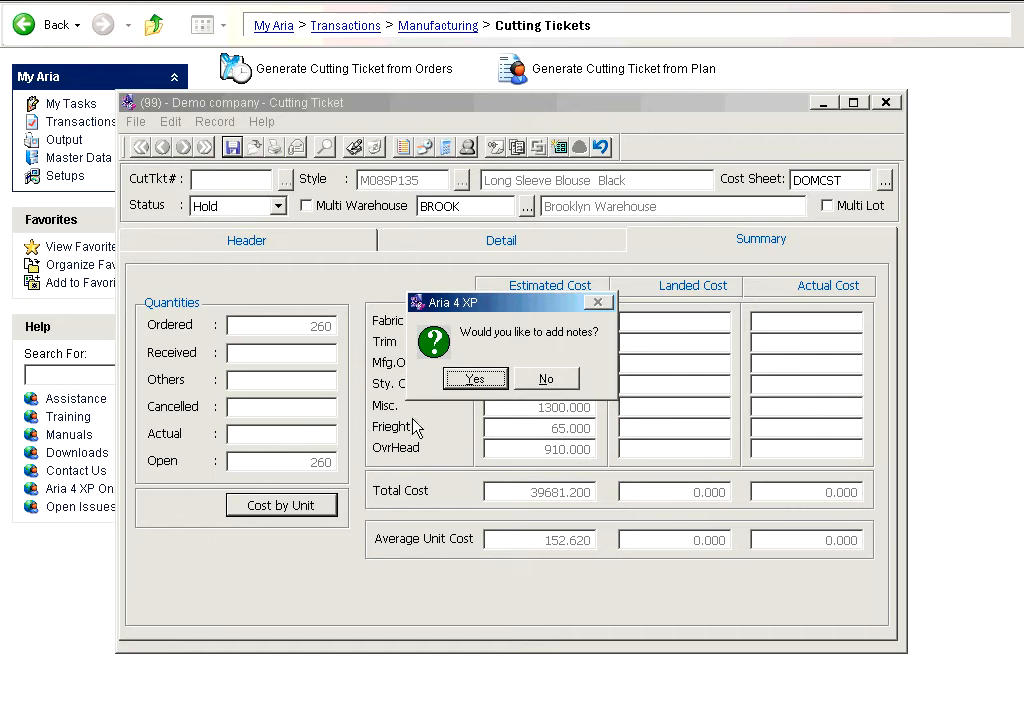
{"action": "left_click", "coordinate": [474, 380]}
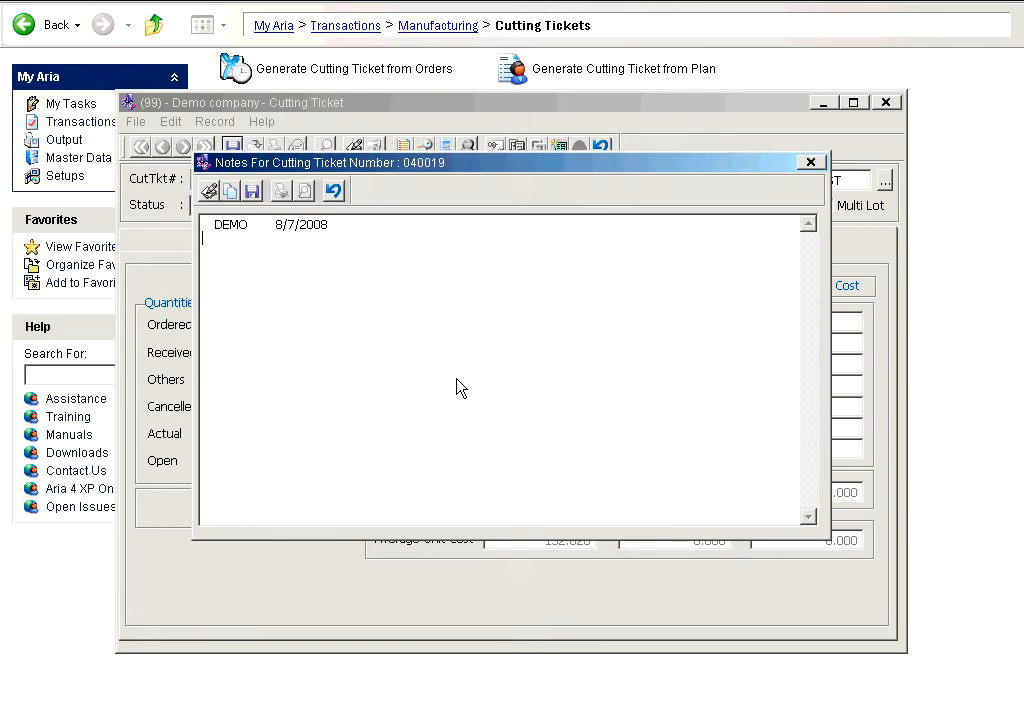
Write the note lines asdffasd, asdf, asdf, sdaf, asdfasd, fasd and f below the date line, and save the notes
{"action": "key", "text": "Return"}
{"action": "type", "text": "asdffasd"}
{"action": "key", "text": "Return"}
{"action": "type", "text": "asdf"}
{"action": "key", "text": "Return"}
{"action": "type", "text": "asdf"}
{"action": "key", "text": "Return"}
{"action": "type", "text": "sdaf"}
{"action": "key", "text": "Return"}
{"action": "type", "text": "asdfasd"}
{"action": "key", "text": "Return"}
{"action": "type", "text": "fasd"}
{"action": "key", "text": "Return"}
{"action": "type", "text": "f"}
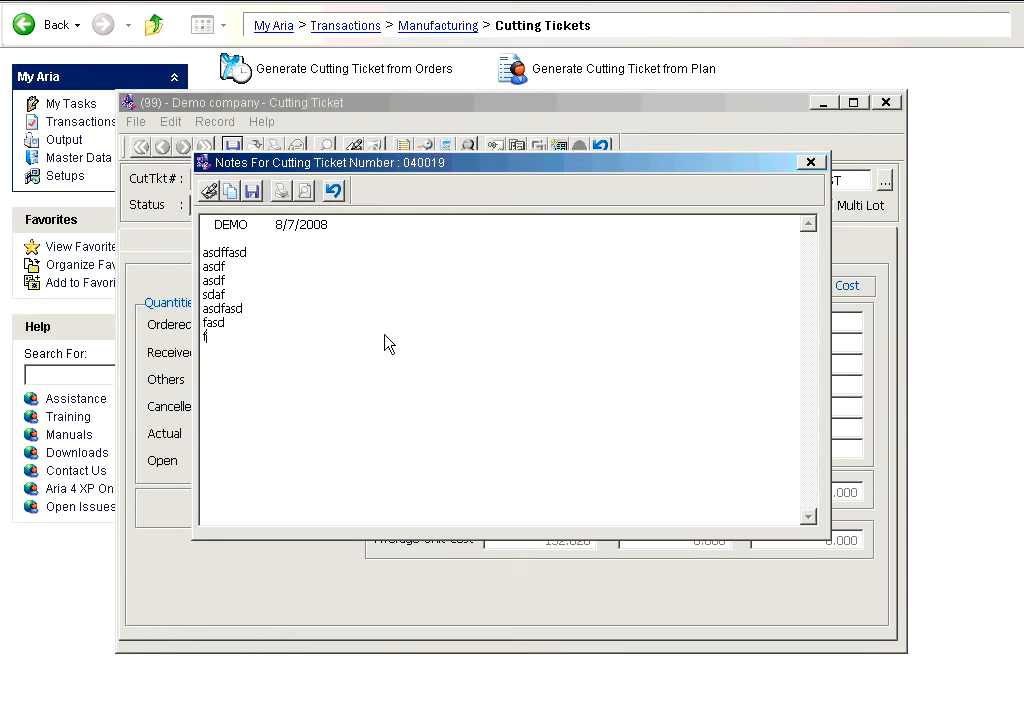
{"action": "left_click", "coordinate": [253, 190]}
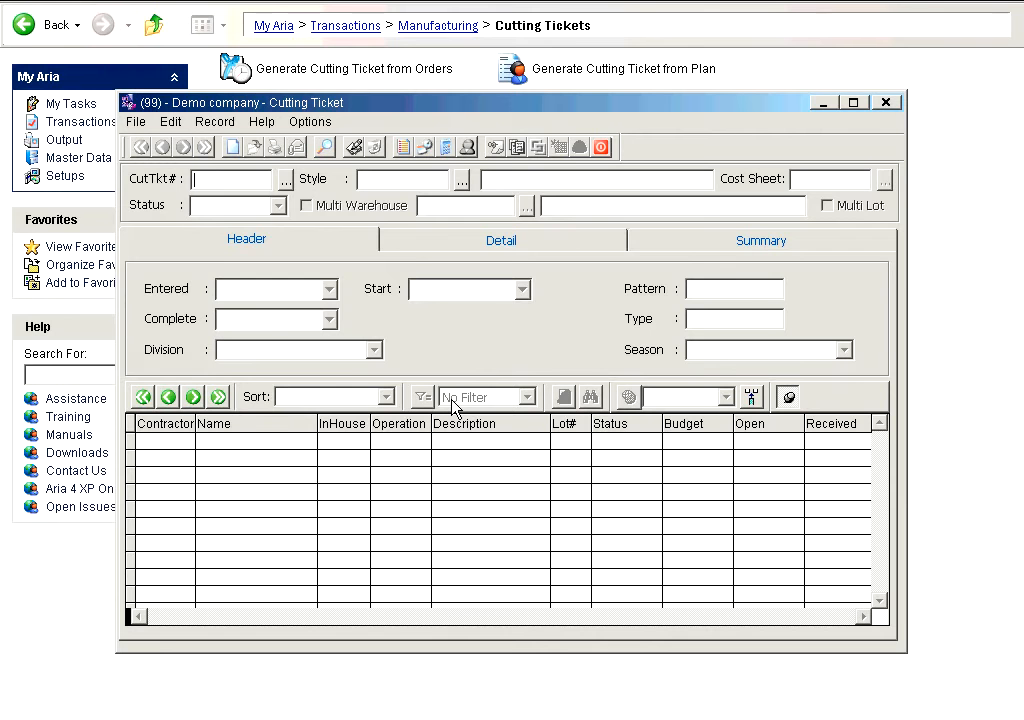
Browse the existing cutting tickets and open the last one in the list, for style M08SP135
{"action": "type", "text": "?"}
{"action": "key", "text": "Return"}
{"action": "key", "text": "ctrl+End"}
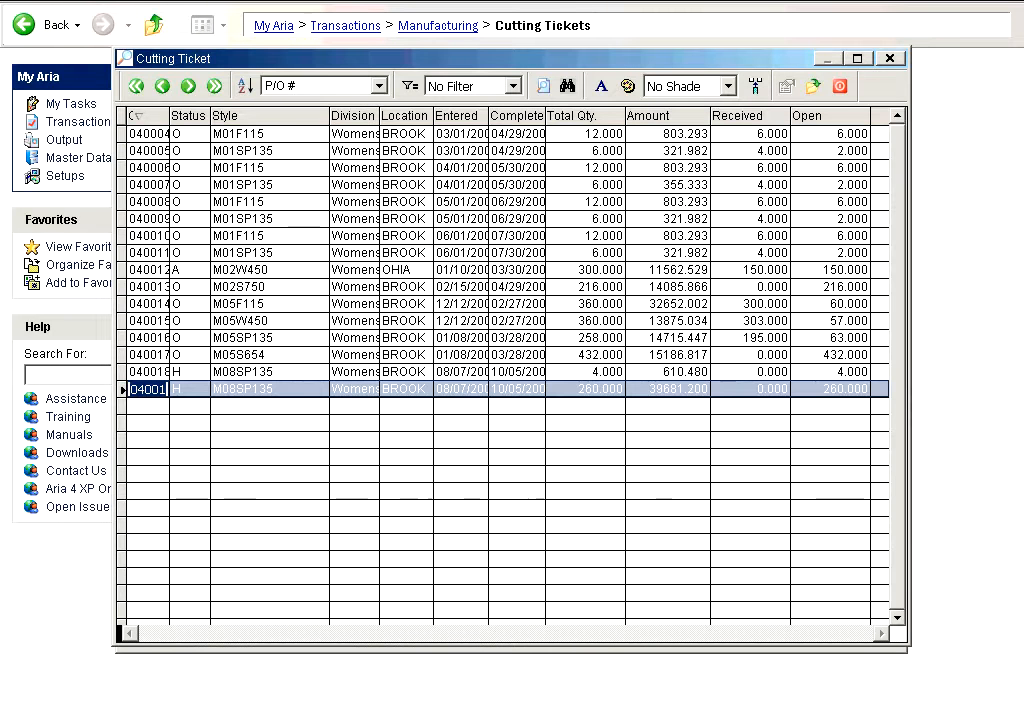
{"action": "key", "text": "Return"}
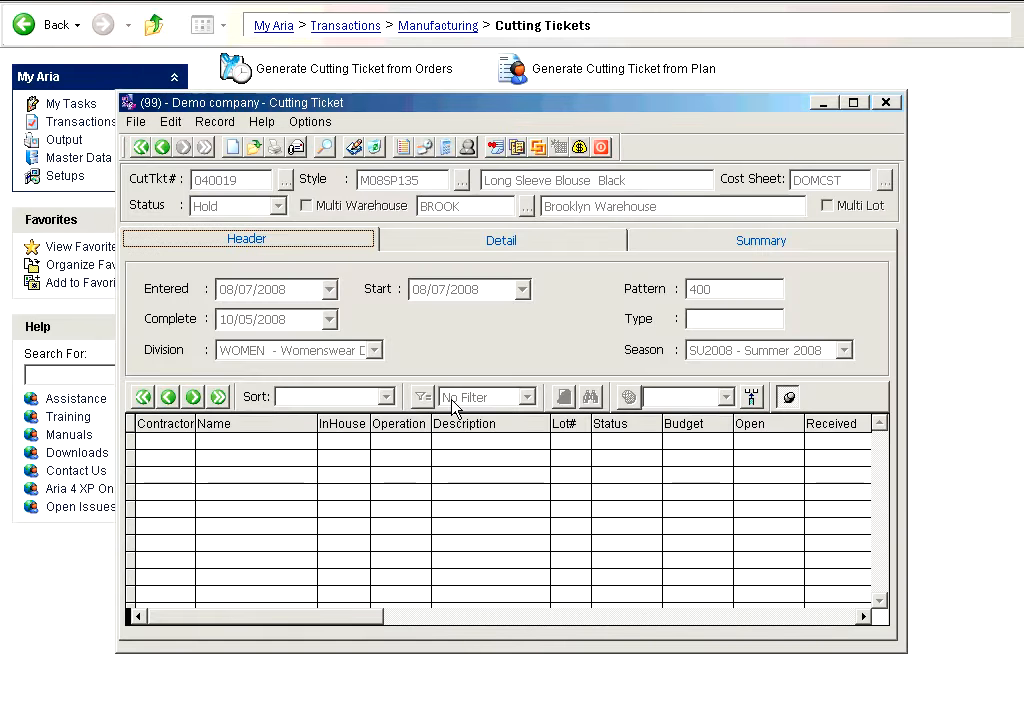
Put the ticket in edit mode to review its detail lines, header and cost summary, and save it without changes
{"action": "left_click", "coordinate": [358, 150]}
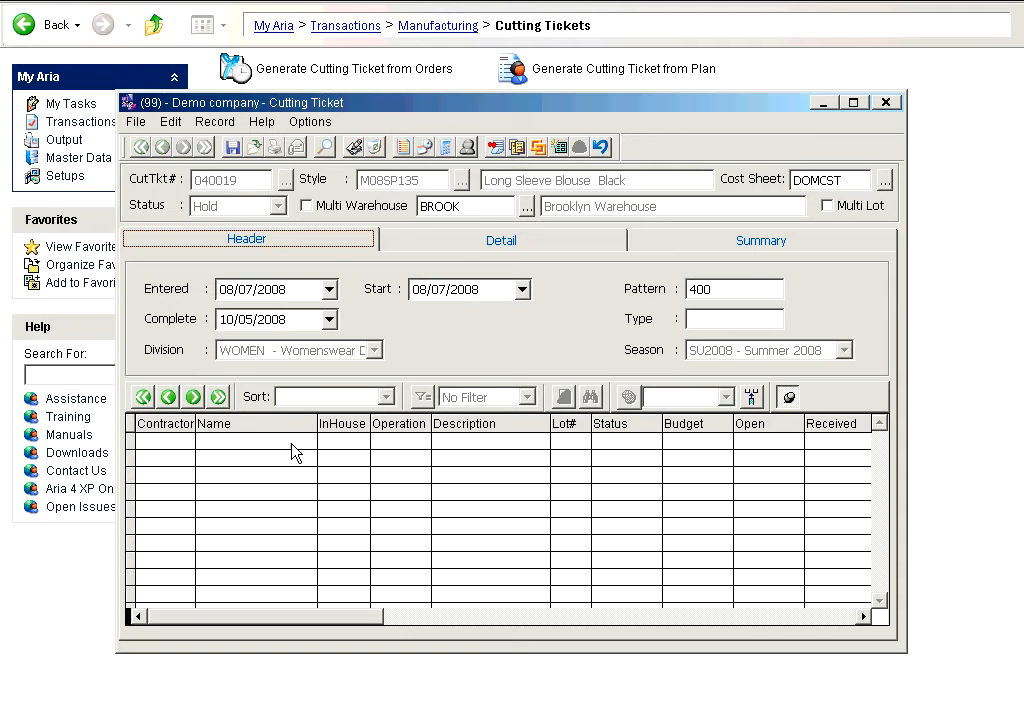
{"action": "left_click", "coordinate": [465, 248]}
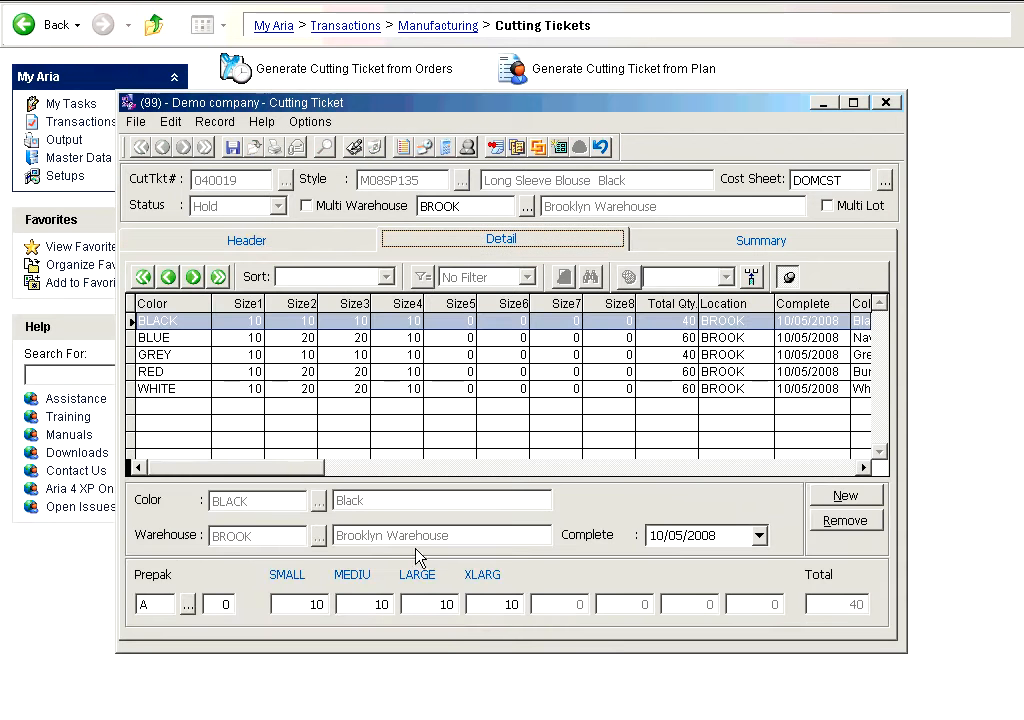
{"action": "left_click", "coordinate": [330, 243]}
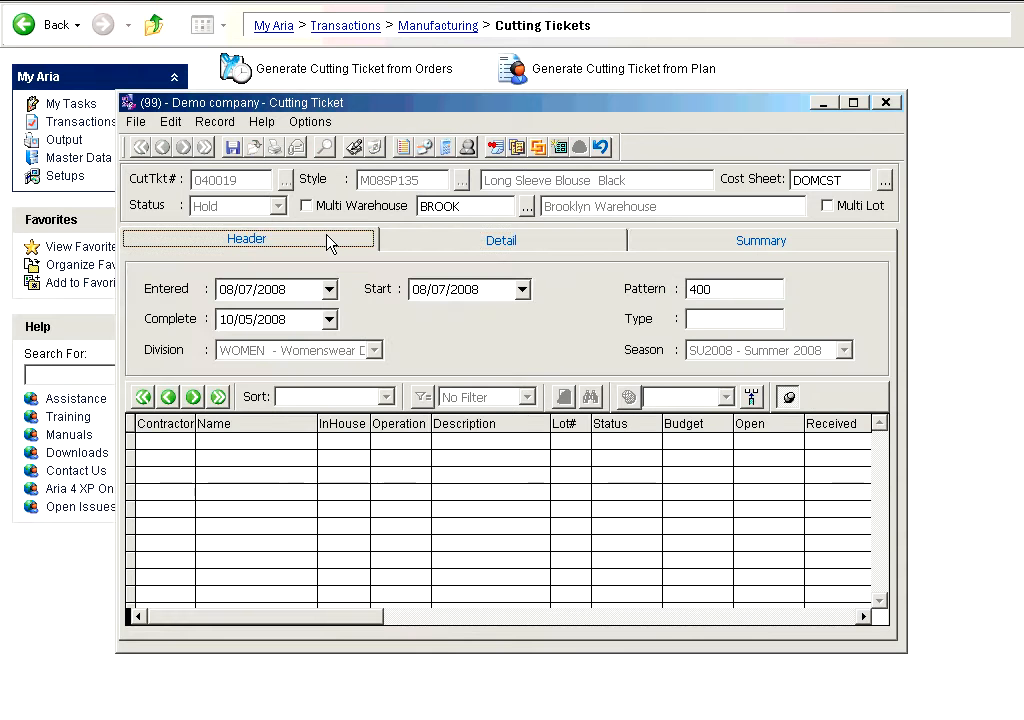
{"action": "left_click", "coordinate": [742, 243]}
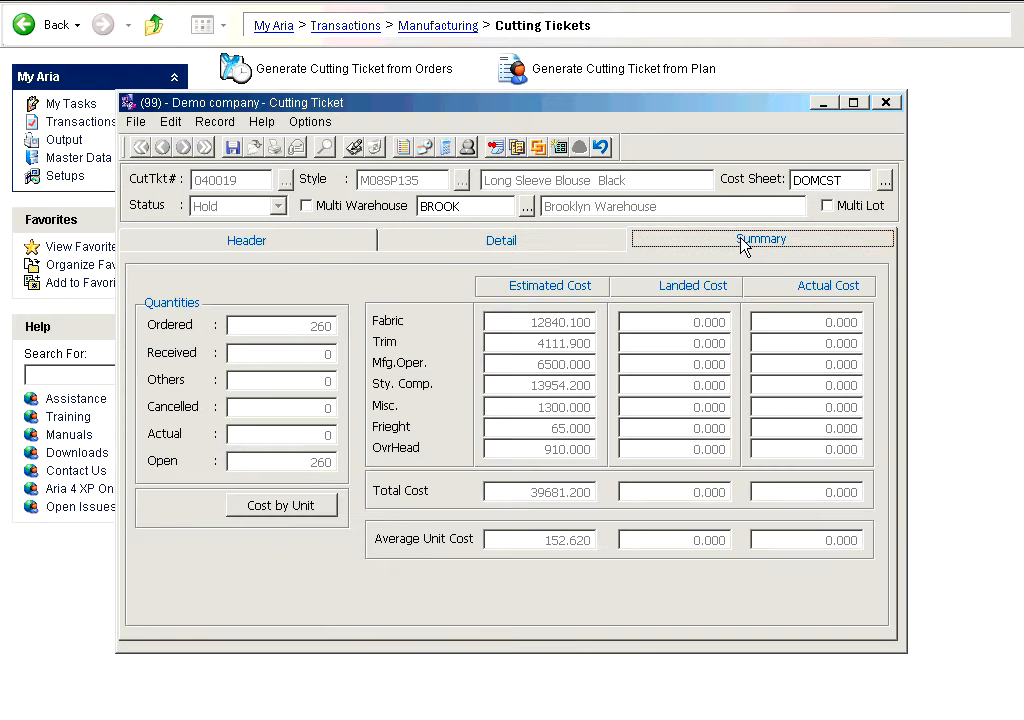
{"action": "left_click", "coordinate": [232, 147]}
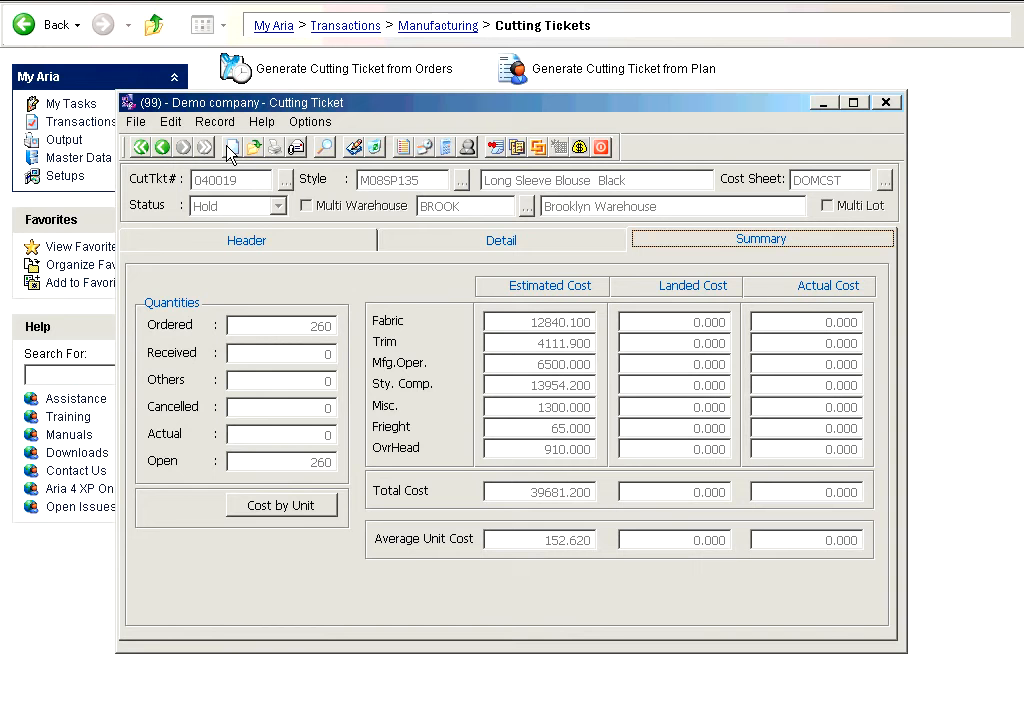
Cancel all lines of the cutting ticket, and uncancel them again
{"action": "left_click", "coordinate": [375, 151]}
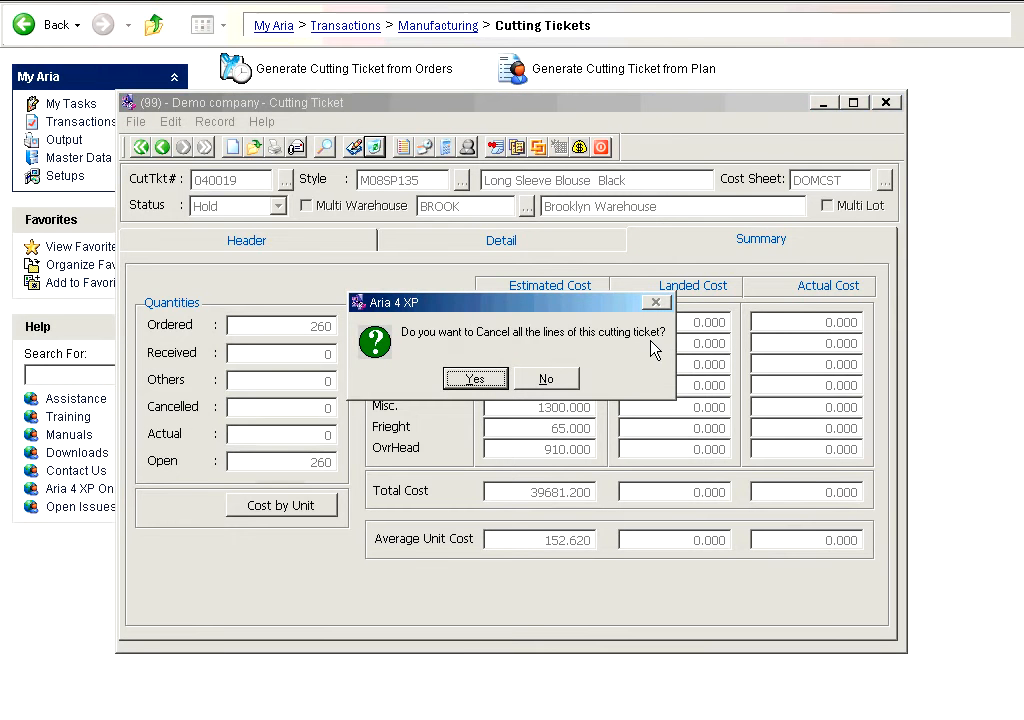
{"action": "left_click", "coordinate": [474, 379]}
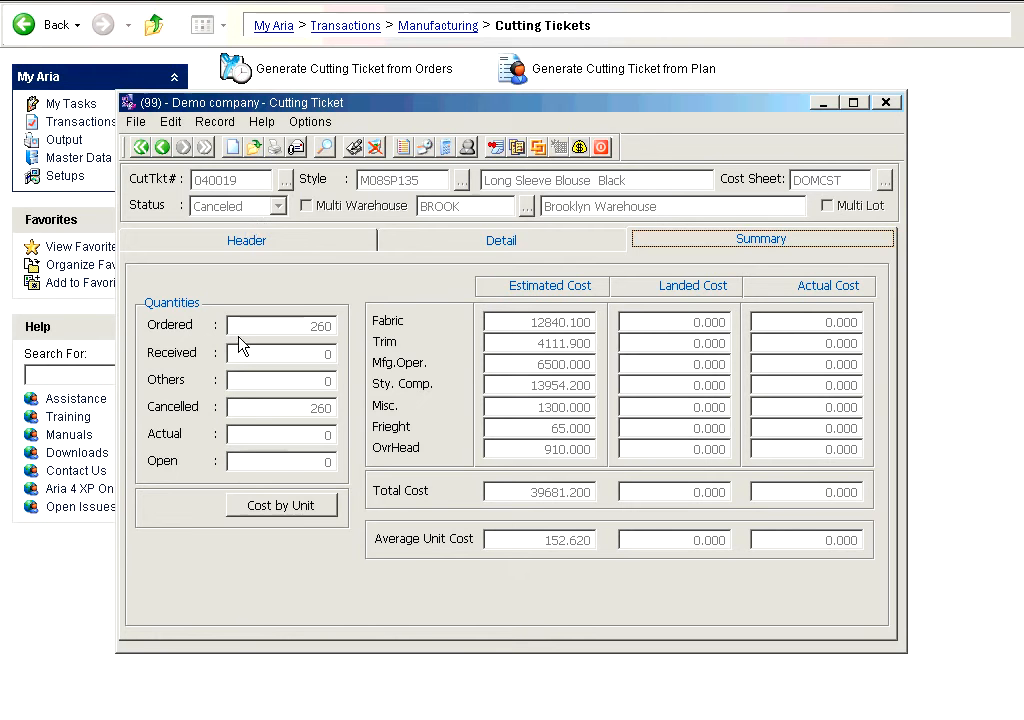
{"action": "left_click", "coordinate": [374, 148]}
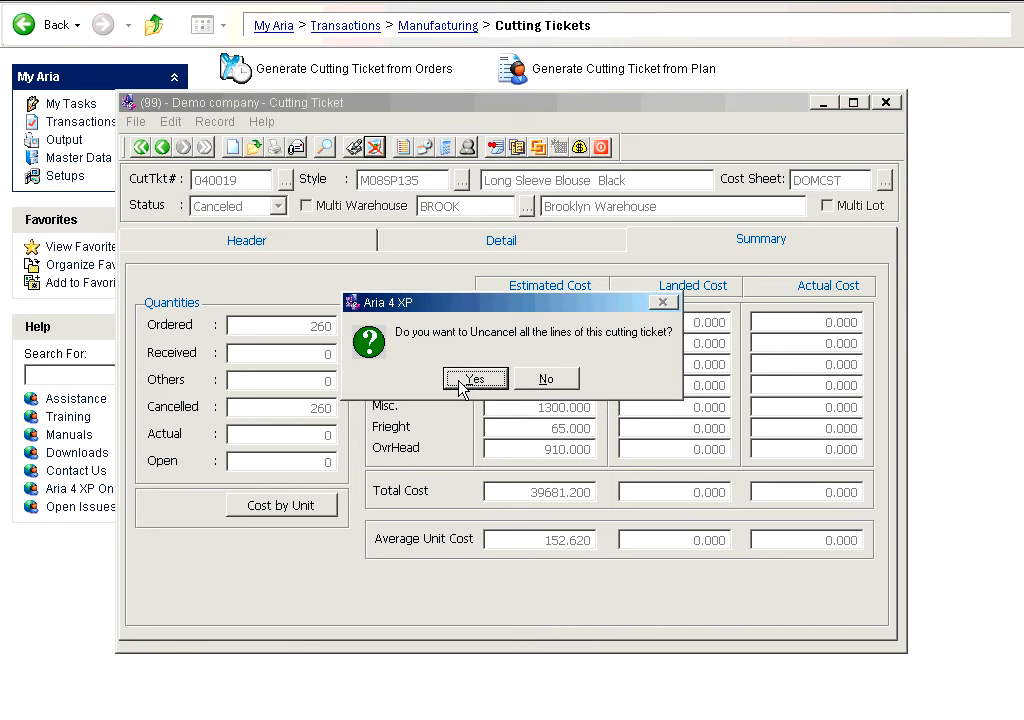
{"action": "left_click", "coordinate": [463, 383]}
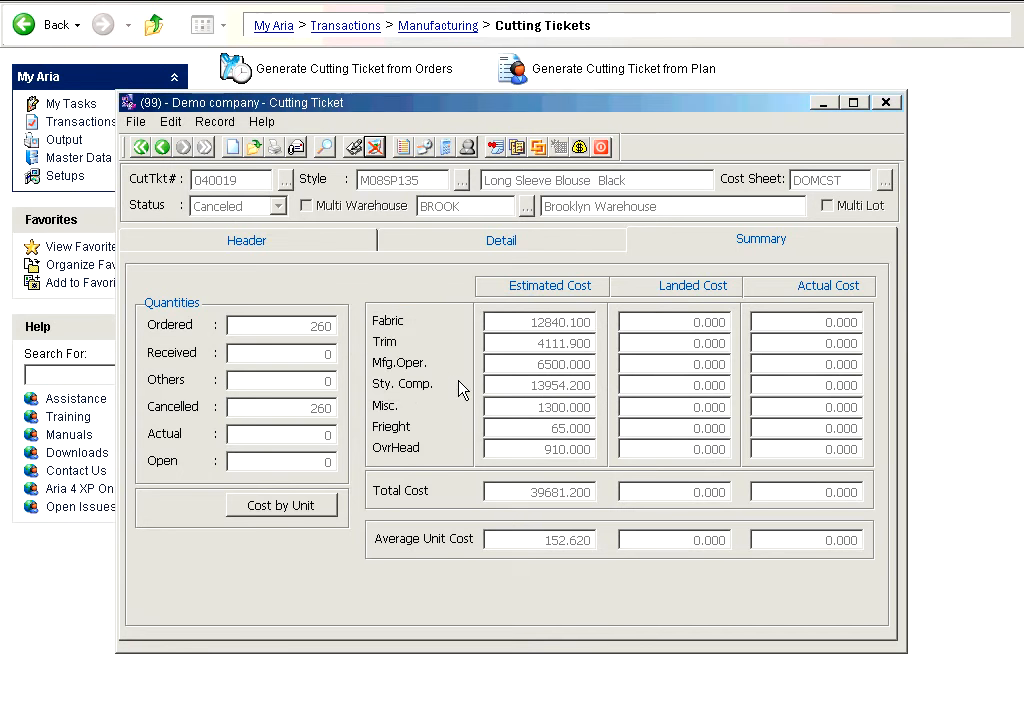